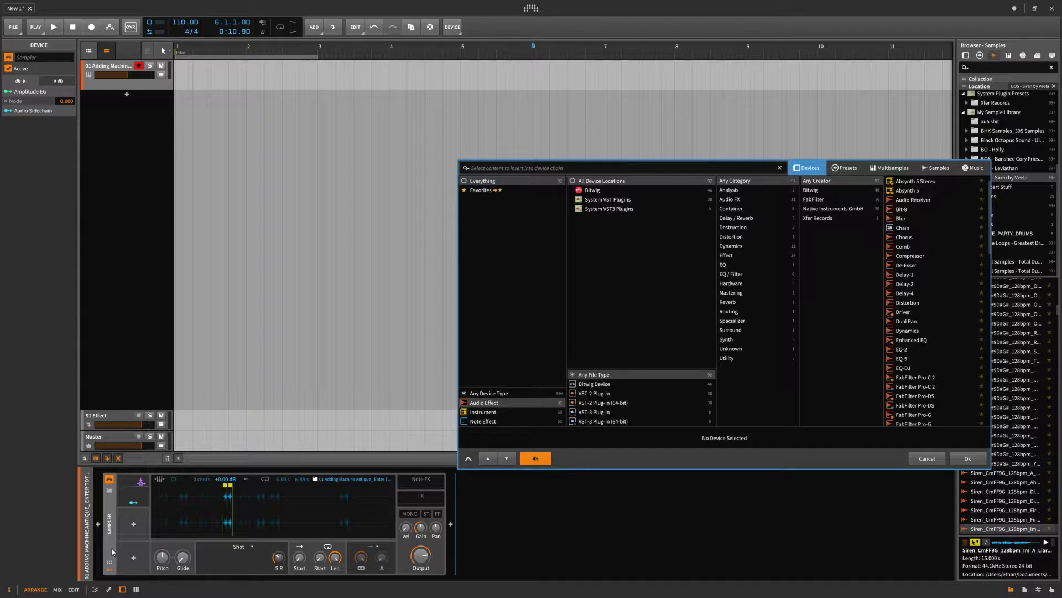
# Add a new instrument track loaded with Polysynth and make the track slightly taller
pyautogui.press('Escape')
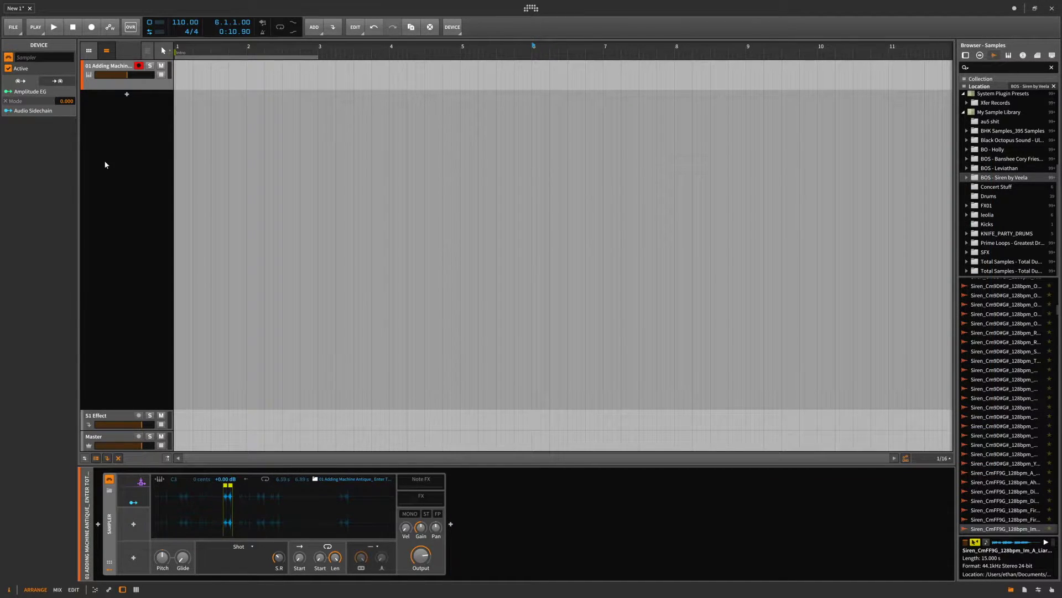
pyautogui.hotkey('ctrl', 't')
pyautogui.write('pol')
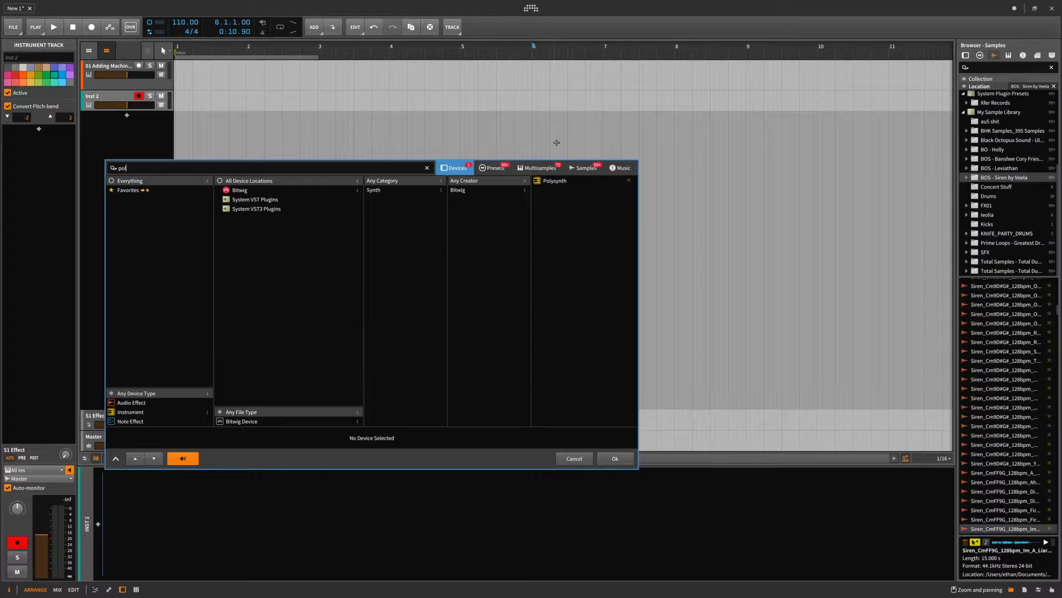
pyautogui.click(551, 185)
pyautogui.press('Return')
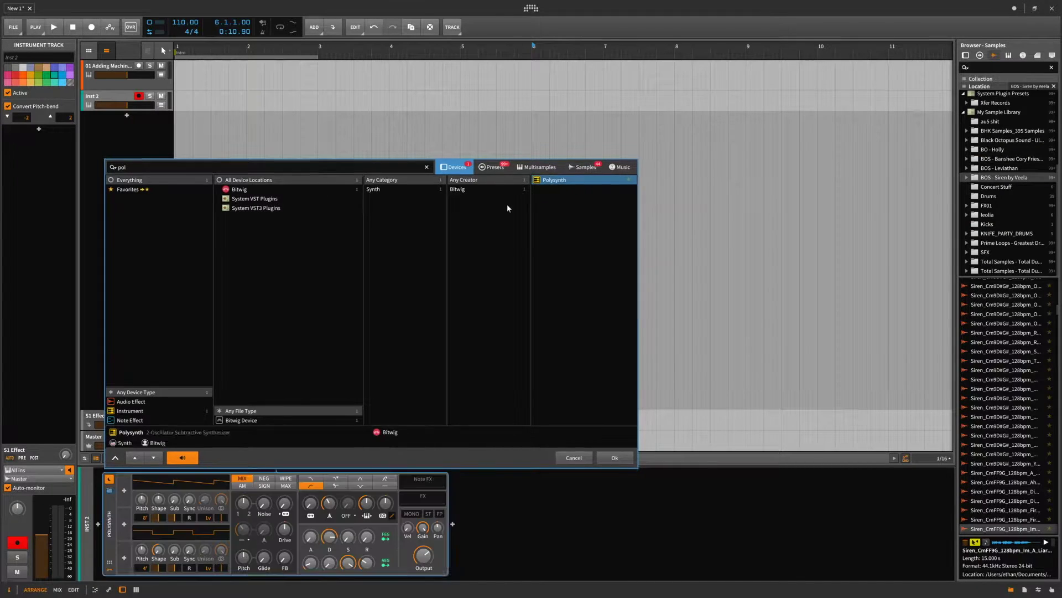
pyautogui.moveTo(113, 108); pyautogui.dragTo(115, 118)
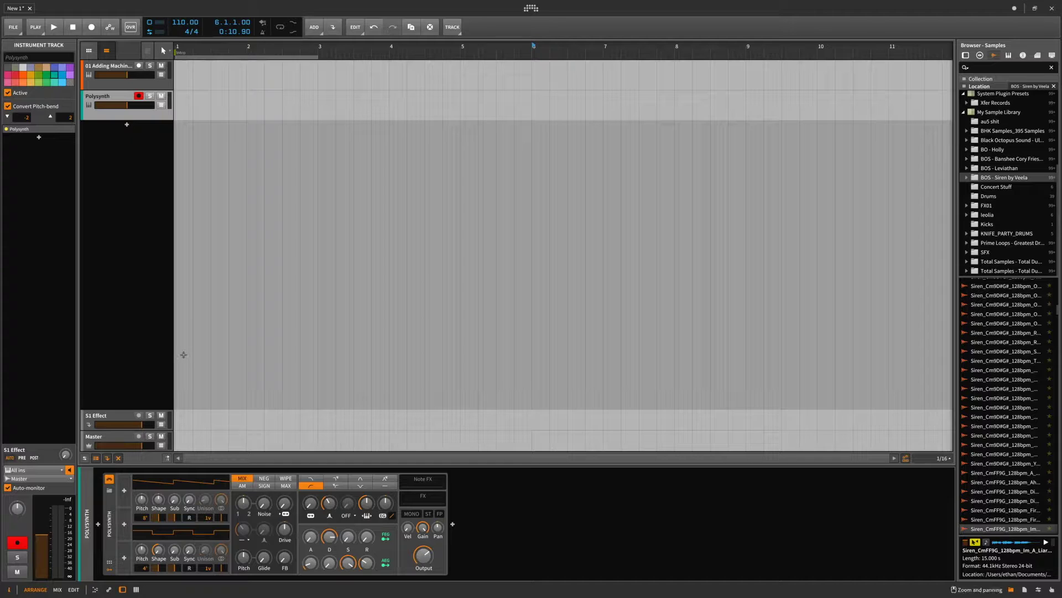
# Look over the modulators that can be added to Polysynth without inserting one
pyautogui.click(151, 416)
pyautogui.click(152, 415)
pyautogui.moveTo(337, 546)
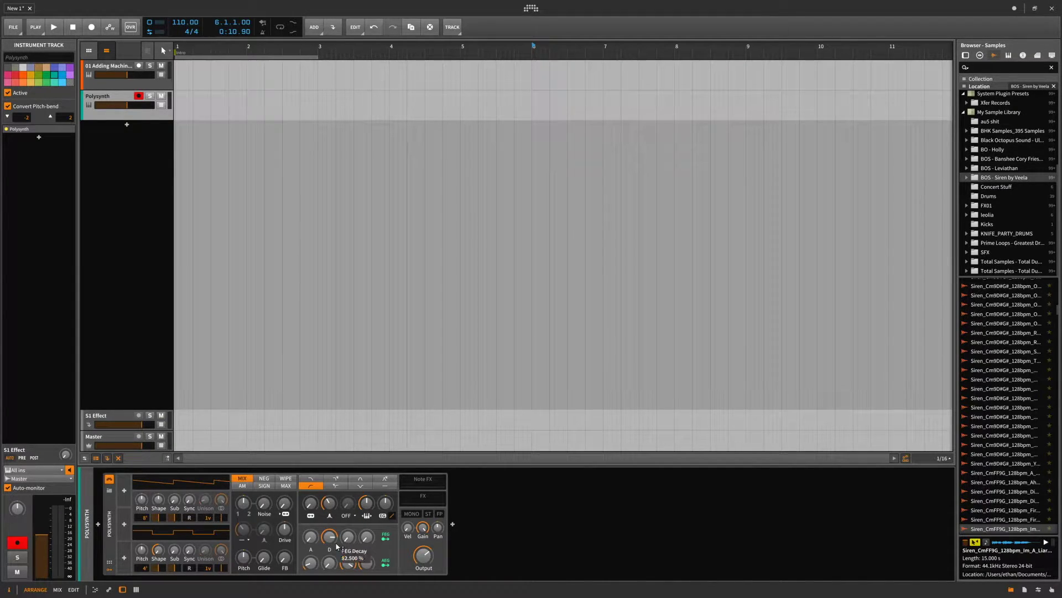
pyautogui.click(124, 491)
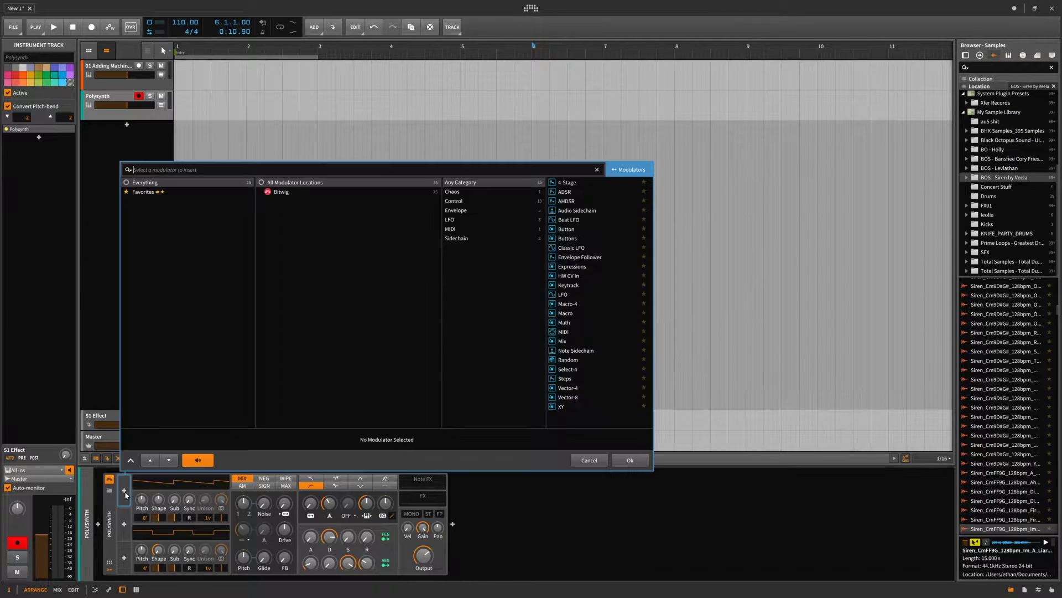
pyautogui.press('Escape')
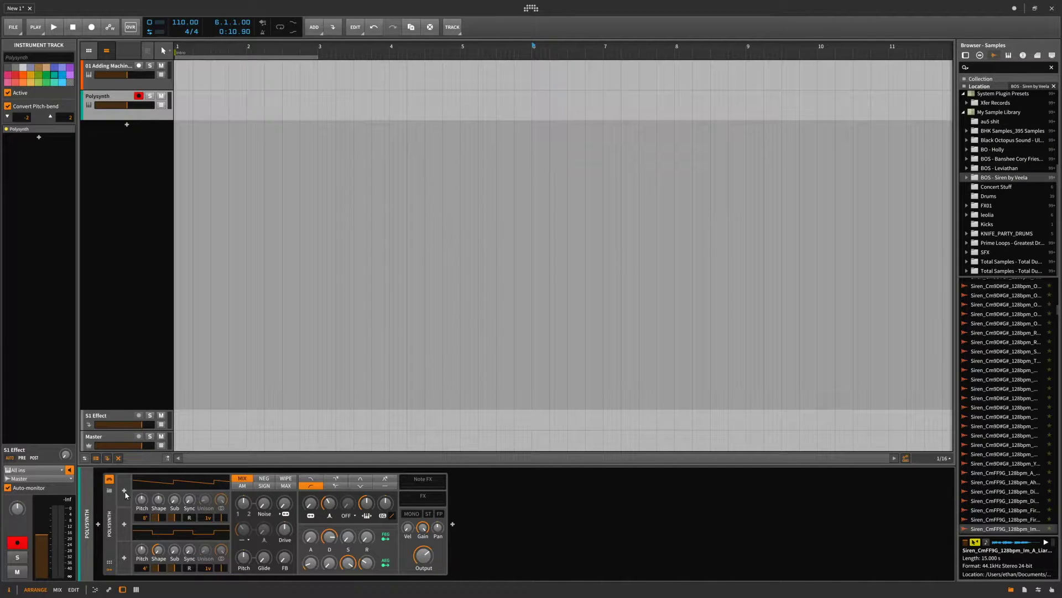
# Add a new instrument track loaded with the Serum plug-in
pyautogui.doubleClick(147, 233)
pyautogui.write('ser')
pyautogui.doubleClick(559, 183)
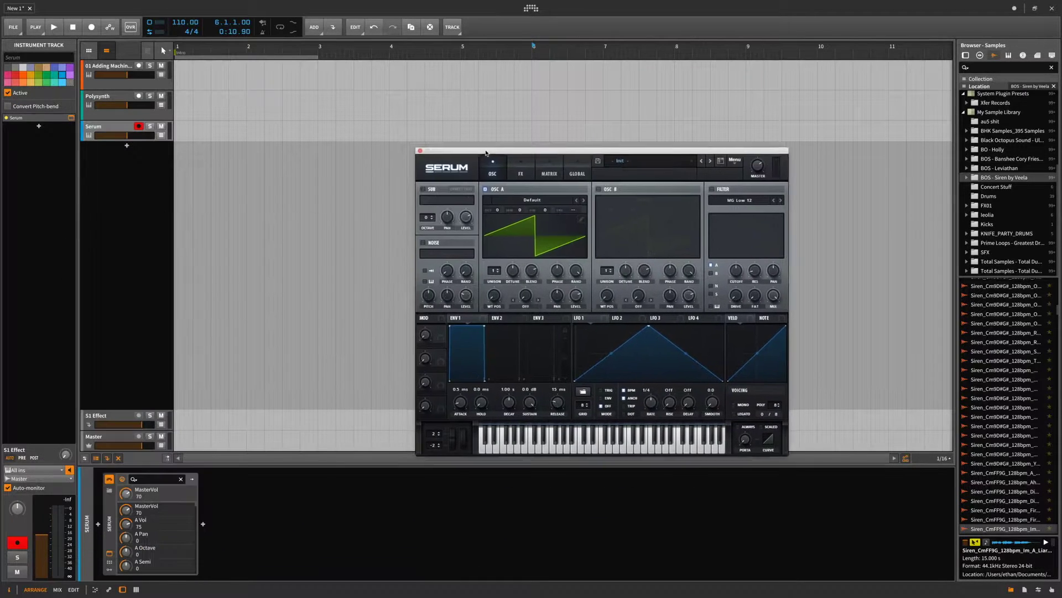
# Show Serum's modulator slots and add a 4-Stage modulator to the first one
pyautogui.click(109, 572)
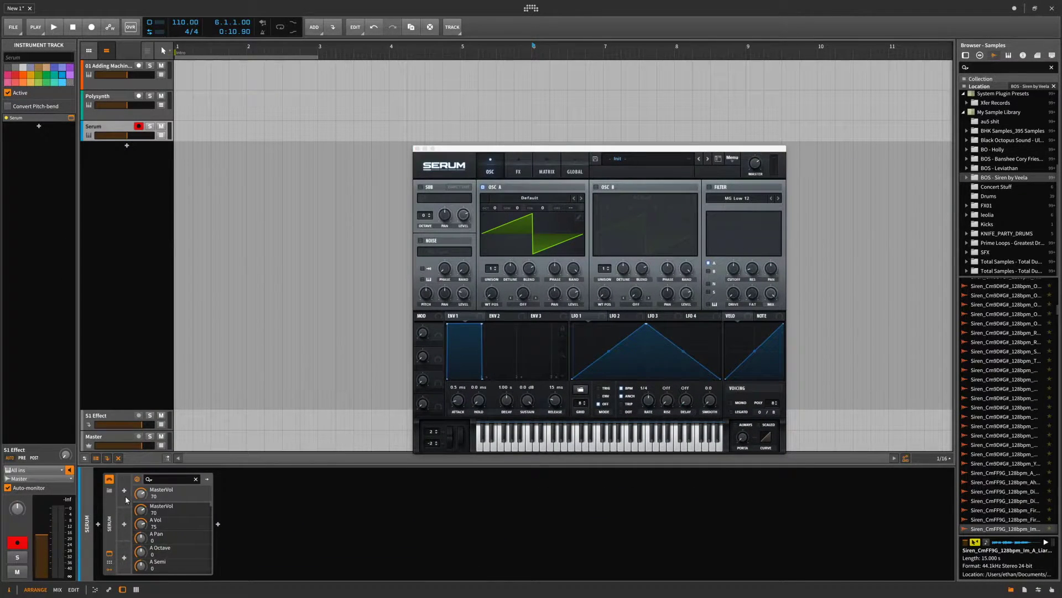
pyautogui.click(124, 491)
pyautogui.doubleClick(580, 190)
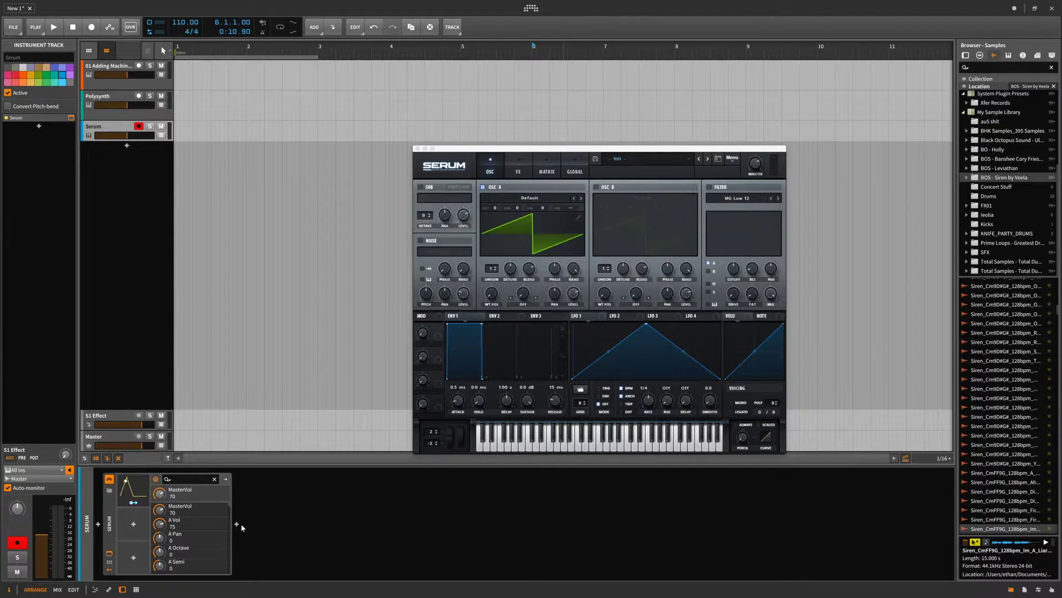
# Bring up Serum's oscillator A unison detune parameter in the device chain and try the parameter search
pyautogui.click(510, 269)
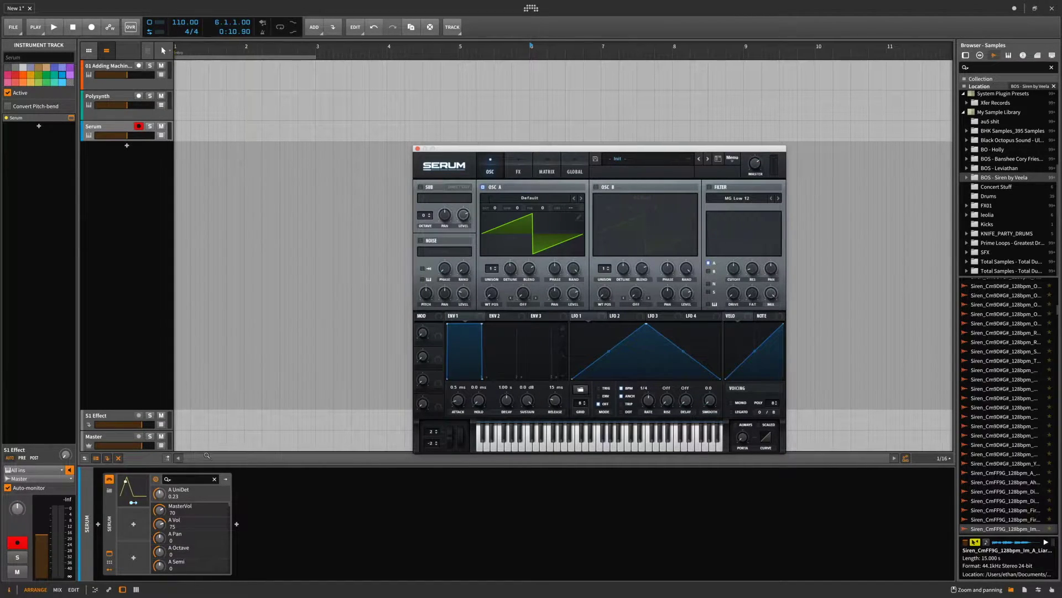
pyautogui.click(188, 479)
pyautogui.write('s')
pyautogui.press('BackSpace')
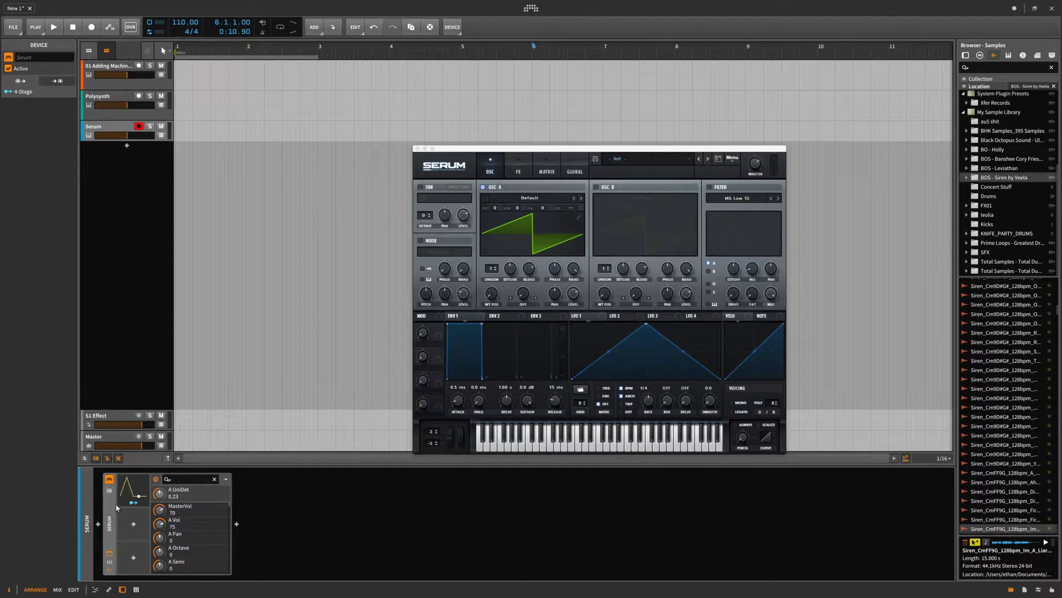
# Delete the Serum device and its track
pyautogui.press('Delete')
pyautogui.click(111, 129)
pyautogui.press('Delete')
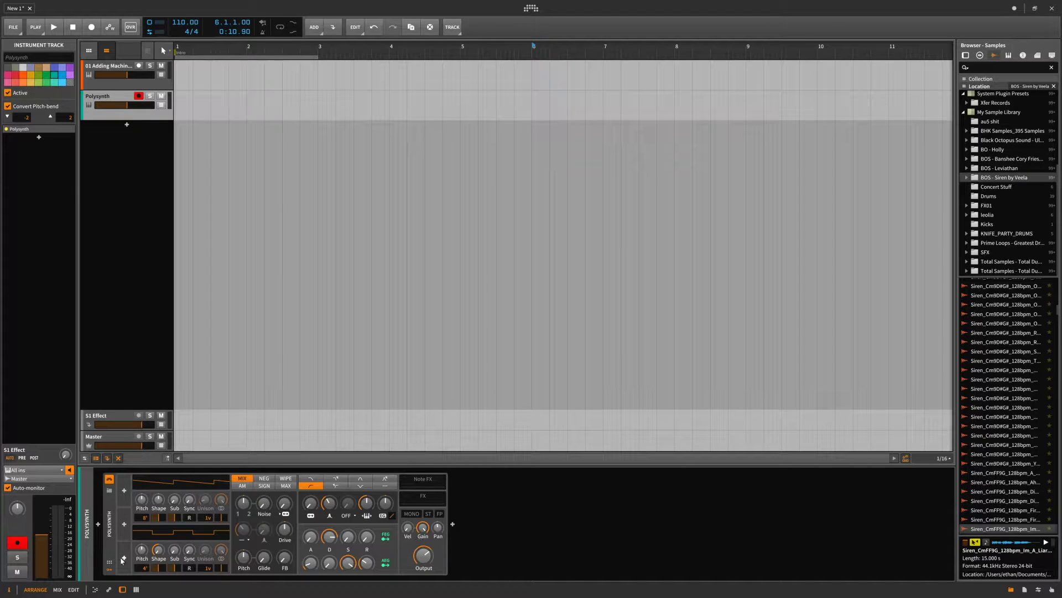
# Try small changes to Polysynth's mixer and filter controls and undo the last one
pyautogui.moveTo(266, 565)
pyautogui.mouseDown()
pyautogui.moveTo(265, 548)
pyautogui.moveTo(265, 562)
pyautogui.moveTo(287, 549)
pyautogui.moveTo(287, 563)
pyautogui.mouseUp()
pyautogui.click(370, 517)
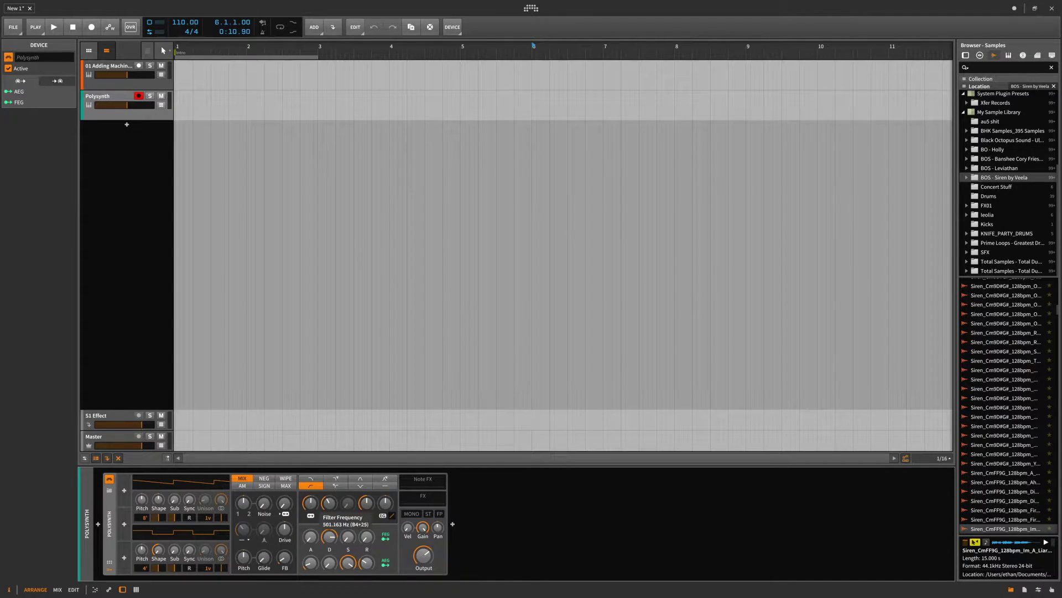
pyautogui.moveTo(284, 503)
pyautogui.mouseDown()
pyautogui.moveTo(284, 489)
pyautogui.moveTo(284, 501)
pyautogui.mouseUp()
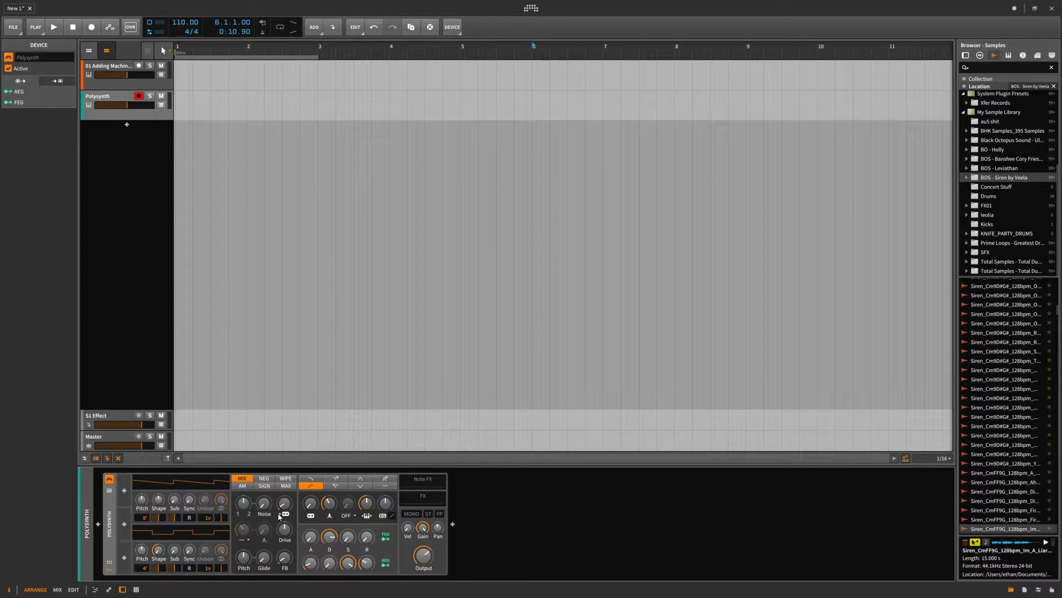
pyautogui.hotkey('ctrl', 'z')
# Try the SOFT and 2ND waveshaper modes in Polysynth's filter section and return the mode to OFF
pyautogui.click(352, 513)
pyautogui.click(350, 524)
pyautogui.click(351, 515)
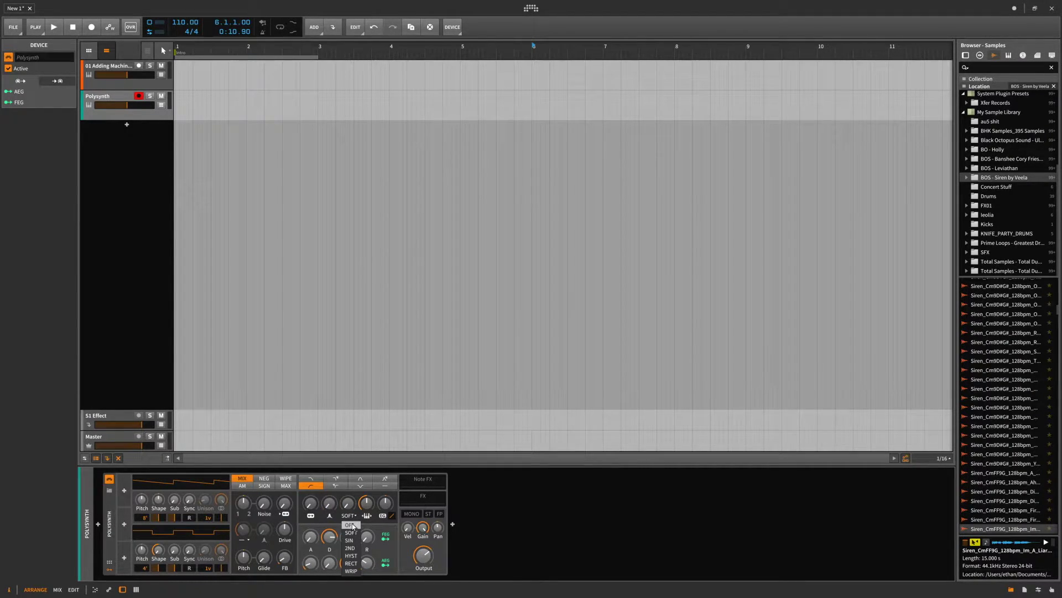
pyautogui.click(355, 549)
pyautogui.click(349, 516)
pyautogui.click(349, 524)
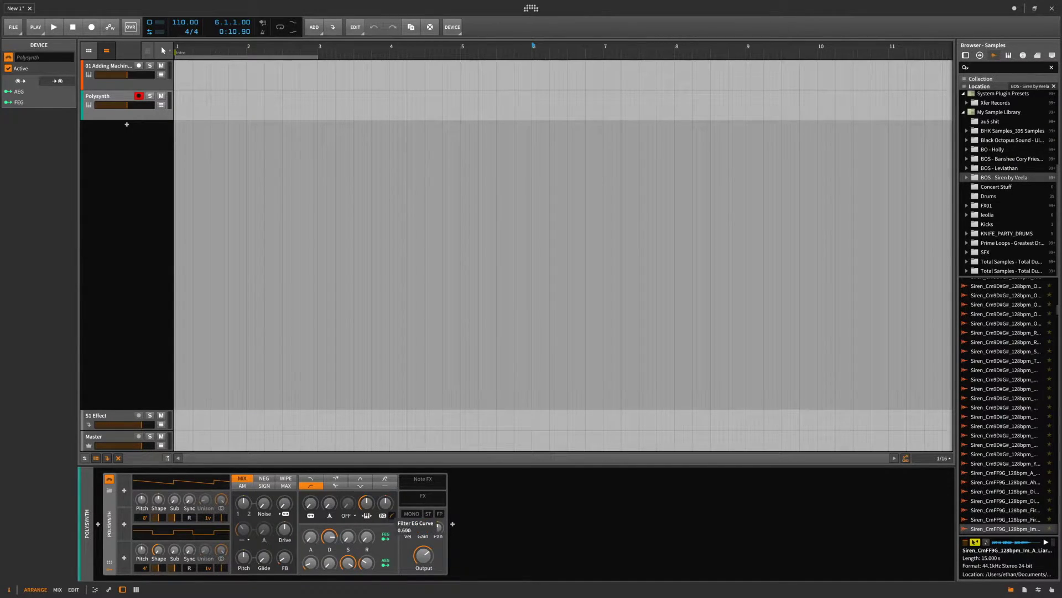
# Try a different Filter EG Curve in Polysynth and reset it to its default
pyautogui.moveTo(391, 515); pyautogui.dragTo(392, 520)
pyautogui.doubleClick(392, 516)
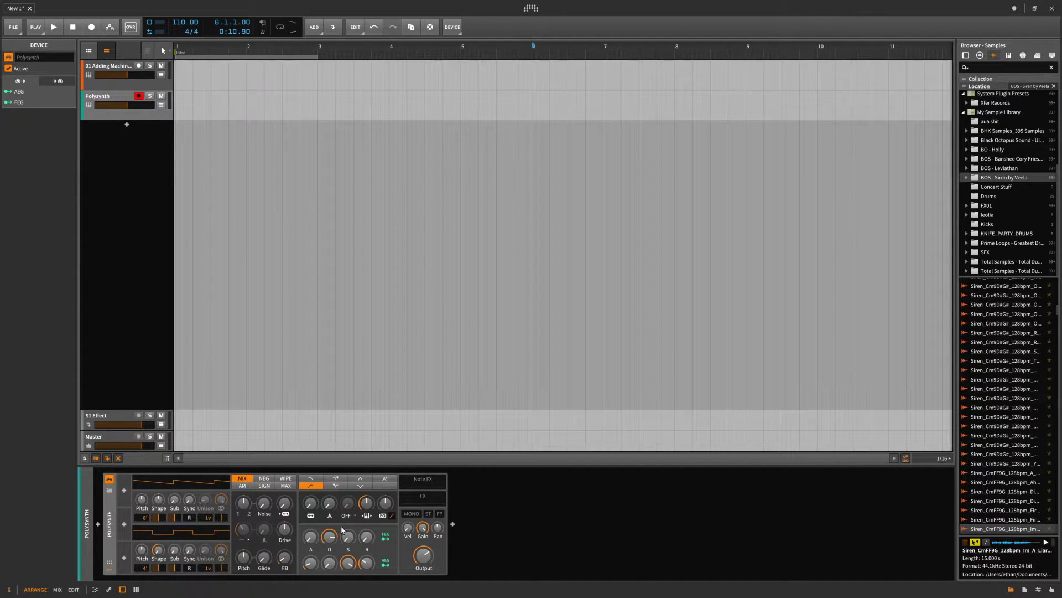
pyautogui.click(385, 565)
# Try various sub levels and pulse-width settings on Polysynth's oscillator 1, bringing them back to their defaults
pyautogui.moveTo(227, 504)
pyautogui.mouseDown()
pyautogui.moveTo(226, 532)
pyautogui.moveTo(227, 506)
pyautogui.moveTo(220, 520)
pyautogui.moveTo(172, 518)
pyautogui.moveTo(176, 505)
pyautogui.moveTo(178, 533)
pyautogui.moveTo(172, 517)
pyautogui.moveTo(241, 508)
pyautogui.mouseUp()
pyautogui.click(177, 517)
pyautogui.moveTo(176, 521); pyautogui.dragTo(159, 519)
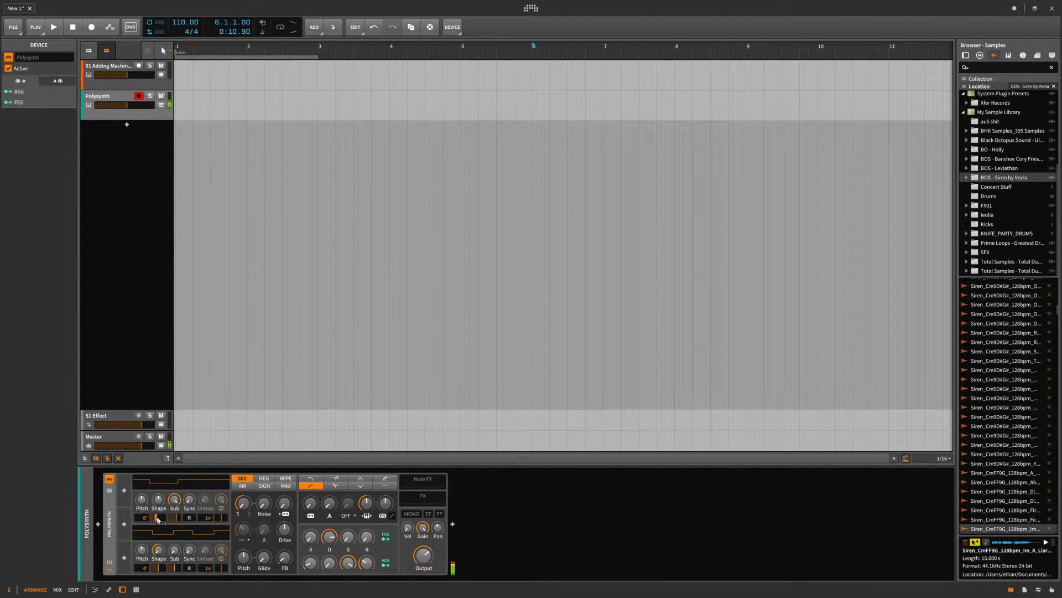
pyautogui.click(159, 517)
pyautogui.doubleClick(175, 517)
pyautogui.doubleClick(174, 501)
pyautogui.moveTo(175, 517); pyautogui.dragTo(175, 471)
pyautogui.doubleClick(178, 518)
pyautogui.moveTo(175, 518); pyautogui.dragTo(179, 517)
pyautogui.moveTo(174, 499); pyautogui.dragTo(174, 558)
# Reset the oscillator mix to its default and try the MAX blend mode before returning to MIX
pyautogui.doubleClick(244, 502)
pyautogui.click(286, 486)
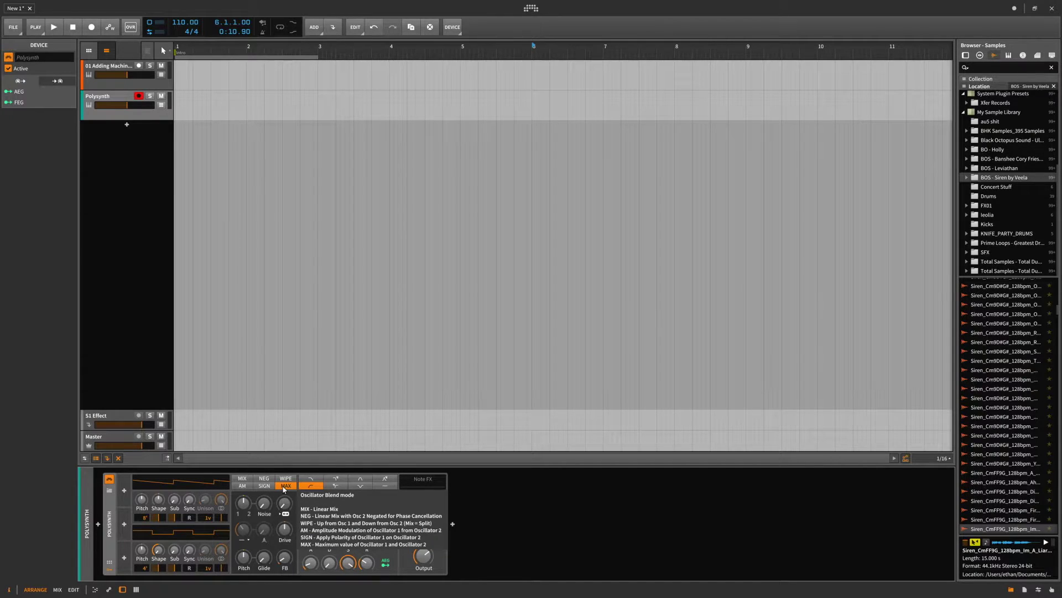
pyautogui.click(242, 479)
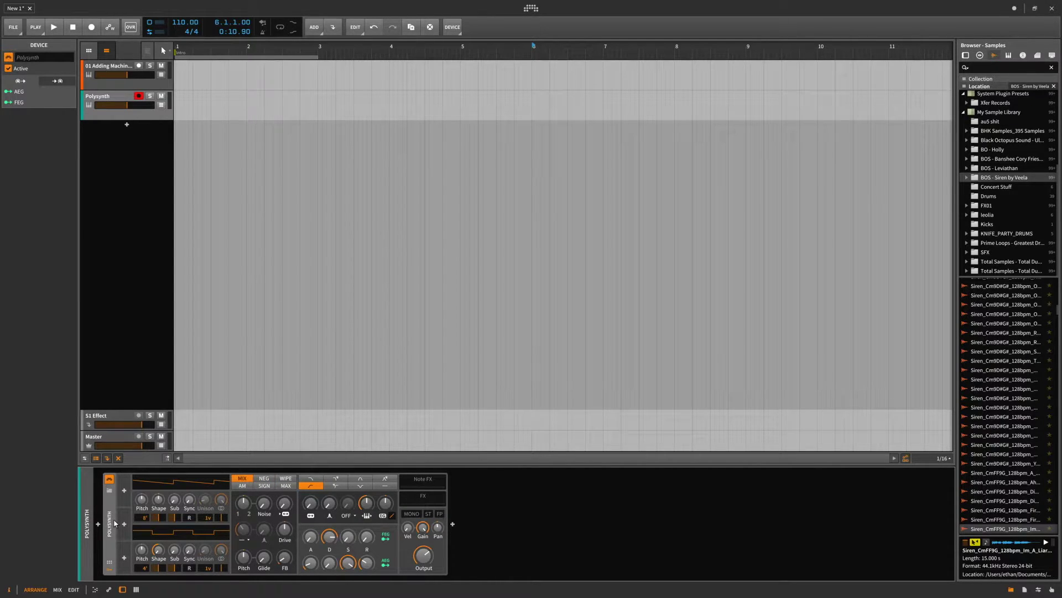
# Browse audio effects to insert after Polysynth, previewing Audio Receiver, Bit-8 and Blur in the chain
pyautogui.doubleClick(549, 534)
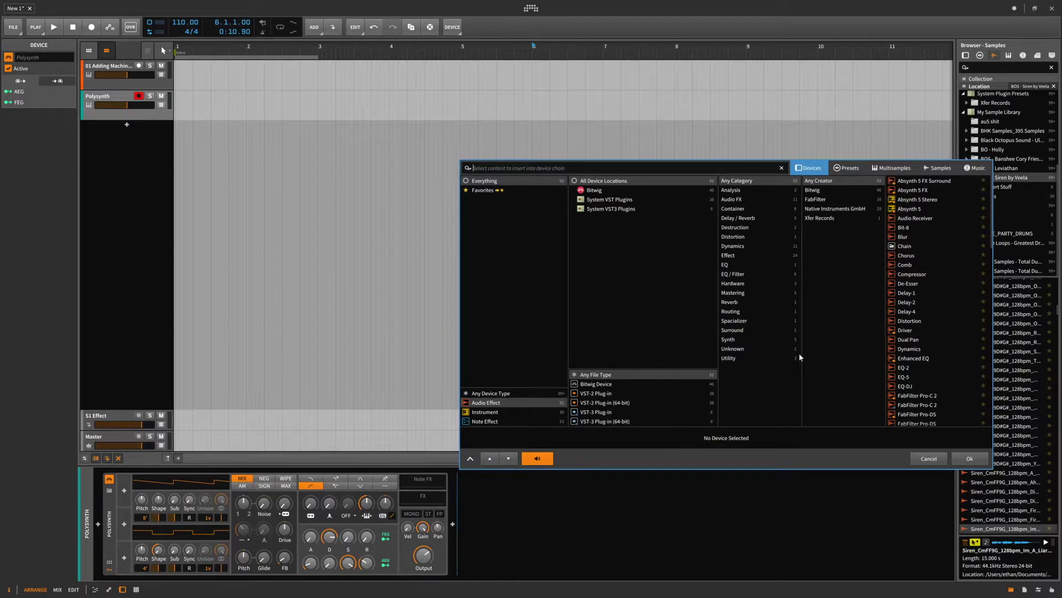
pyautogui.click(911, 219)
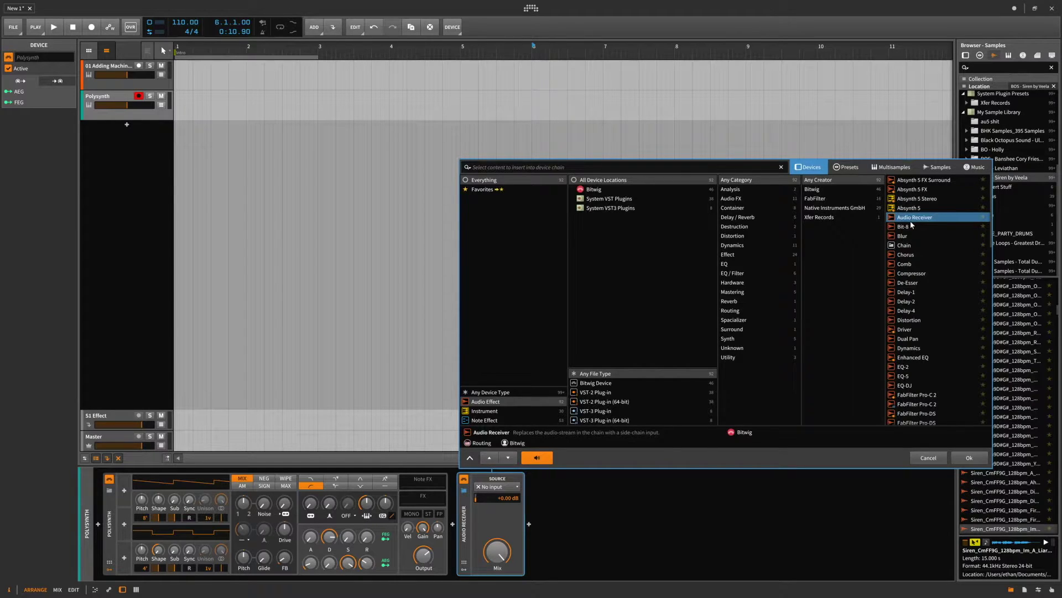
pyautogui.click(912, 225)
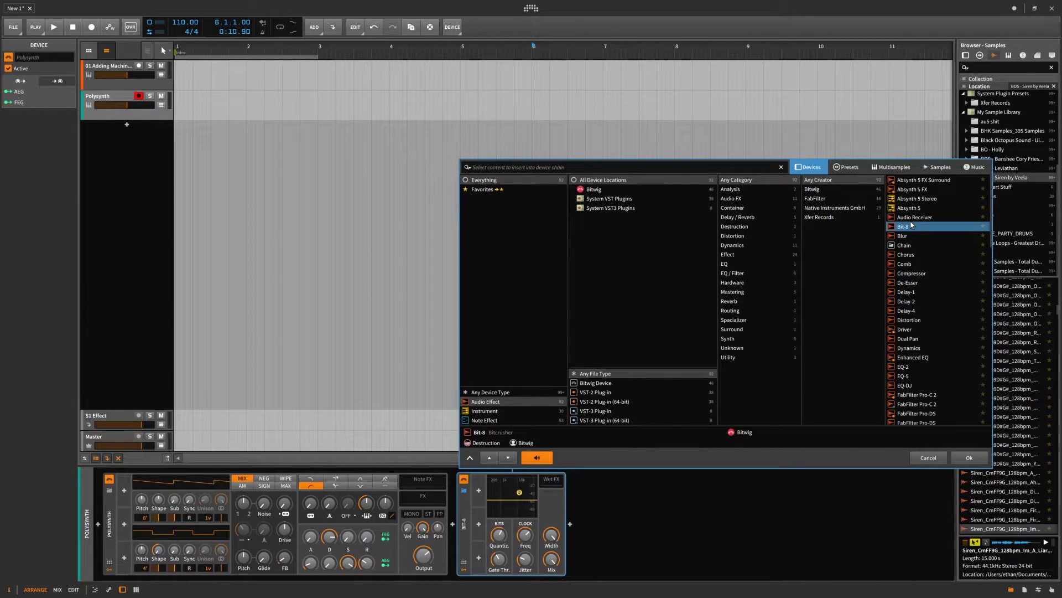
pyautogui.press('Down')
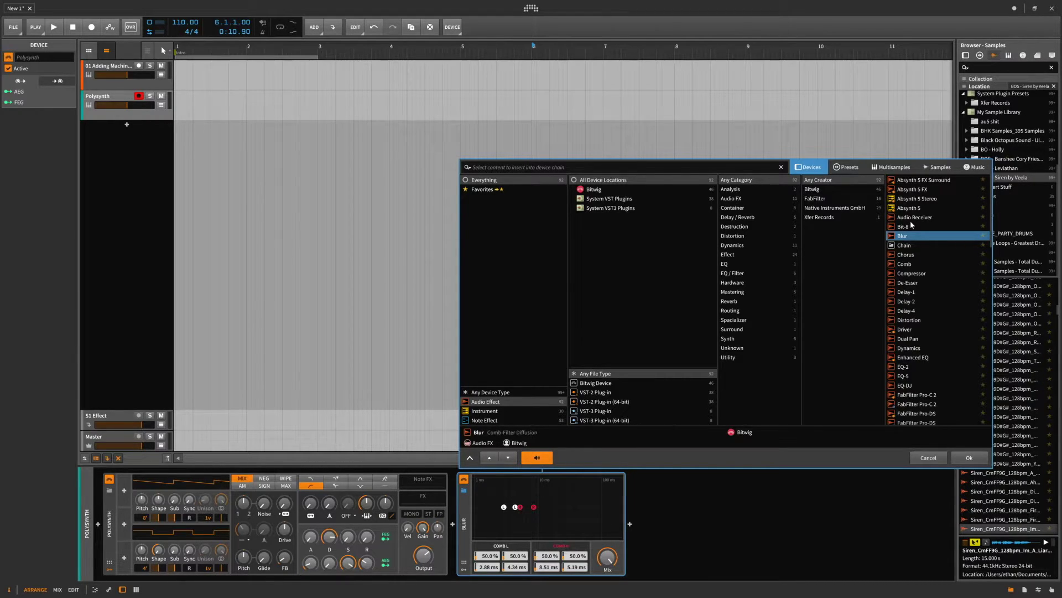
# Try different time and feedback positions for a right-channel comb point in the previewed Blur effect
pyautogui.moveTo(534, 507); pyautogui.dragTo(549, 493)
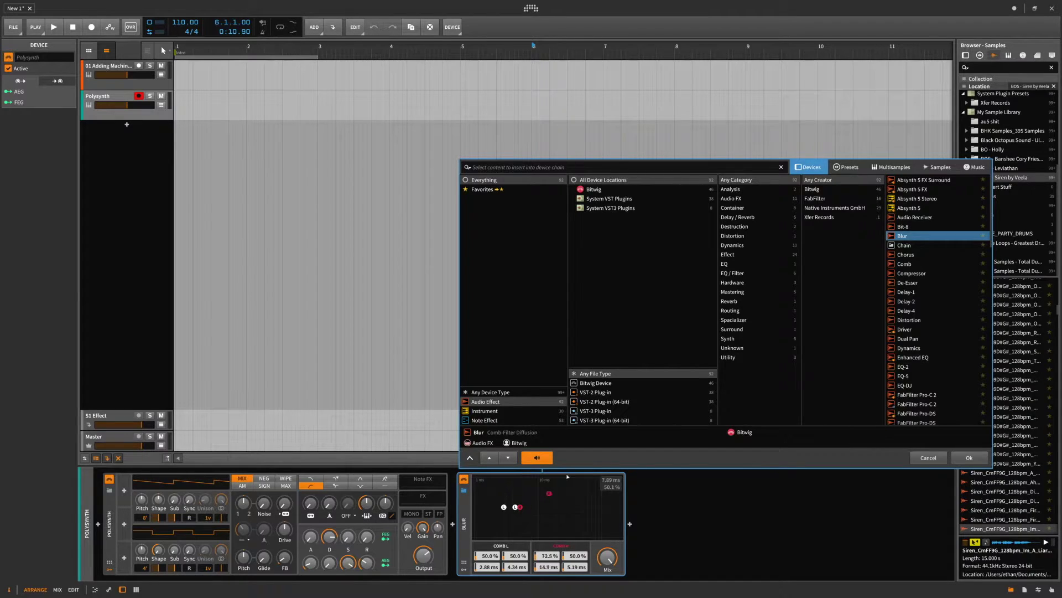
pyautogui.moveTo(539, 597); pyautogui.dragTo(536, 493)
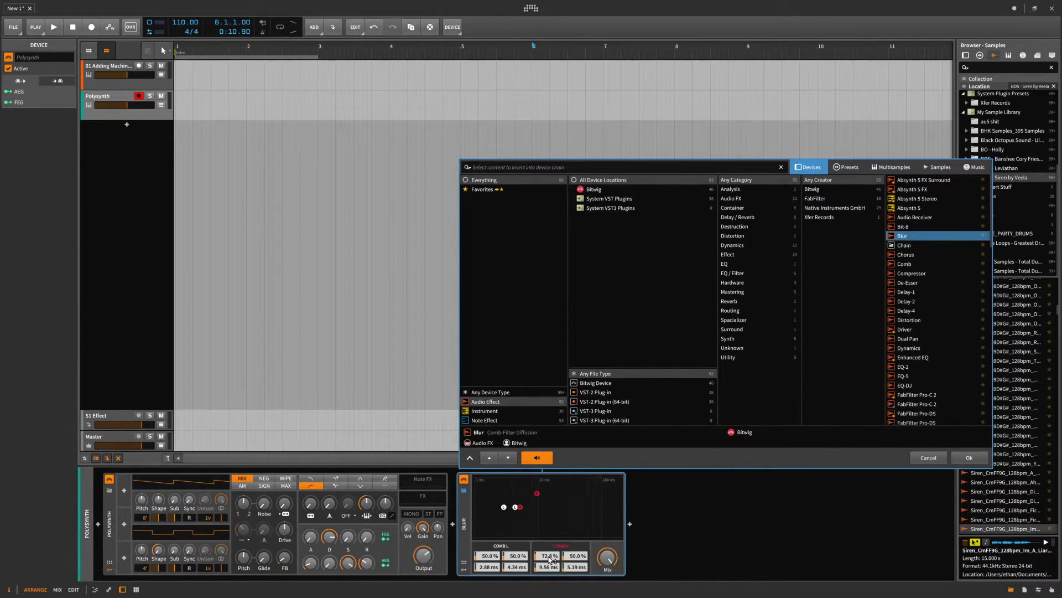
pyautogui.moveTo(540, 493); pyautogui.dragTo(577, 501)
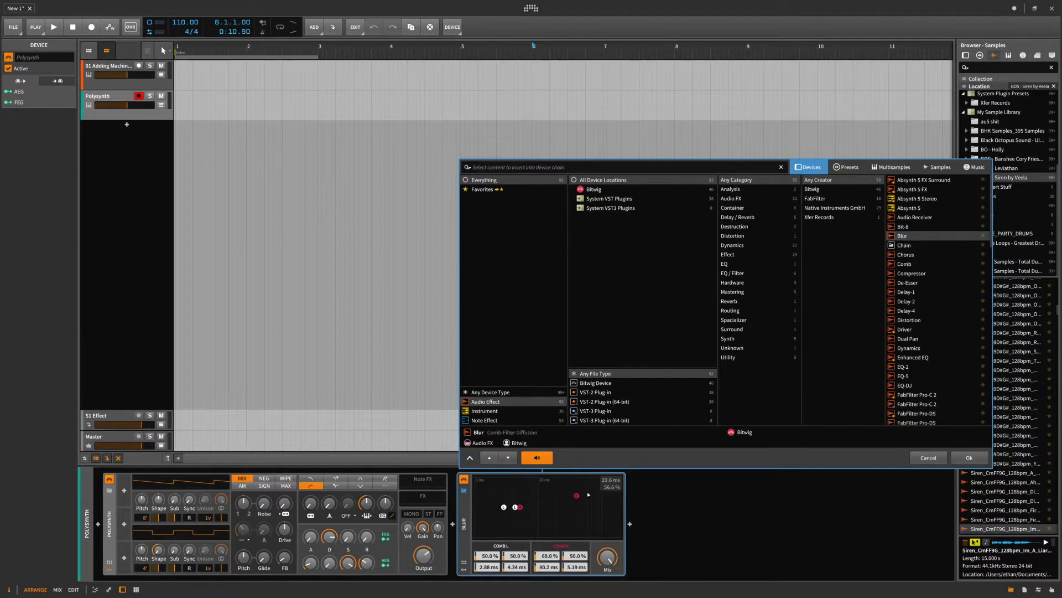
pyautogui.moveTo(560, 503); pyautogui.dragTo(549, 511)
pyautogui.moveTo(556, 513); pyautogui.dragTo(601, 521)
pyautogui.moveTo(551, 472); pyautogui.dragTo(523, 466)
pyautogui.moveTo(544, 512); pyautogui.dragTo(571, 497)
# Preview Chorus in place of Blur, setting its time to 21.9 ms and its rate to about 0.66 Hz
pyautogui.click(917, 253)
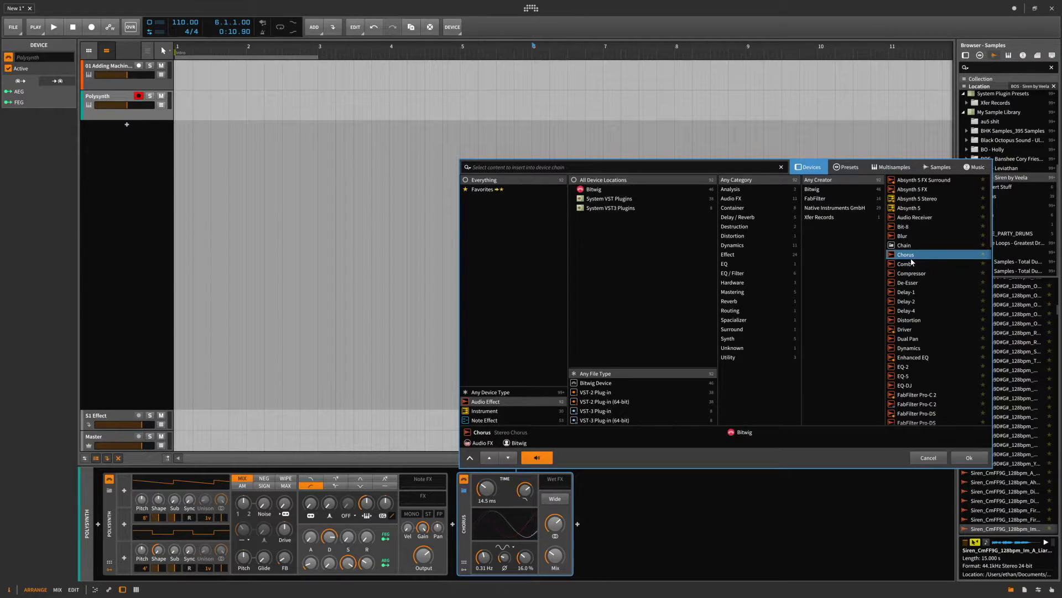
pyautogui.moveTo(487, 493); pyautogui.dragTo(488, 437)
pyautogui.moveTo(490, 491); pyautogui.dragTo(490, 517)
pyautogui.moveTo(484, 565); pyautogui.dragTo(483, 517)
pyautogui.scroll(-9, 484, 568)
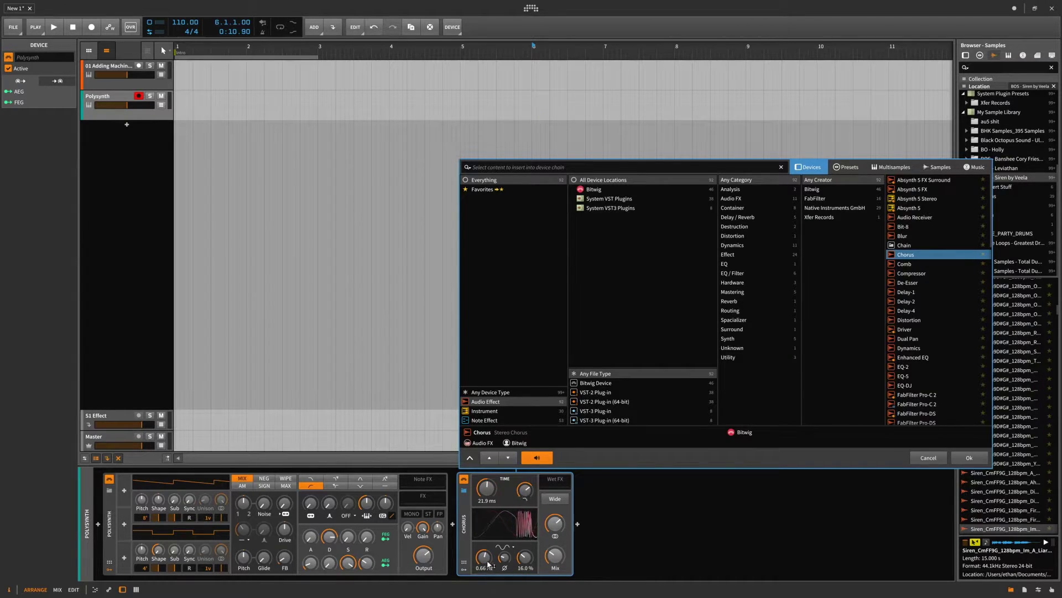
# Lower the Chorus rate to 0.17 Hz and try R Phase values up to 100%, ending at its default
pyautogui.click(507, 559)
pyautogui.click(511, 564)
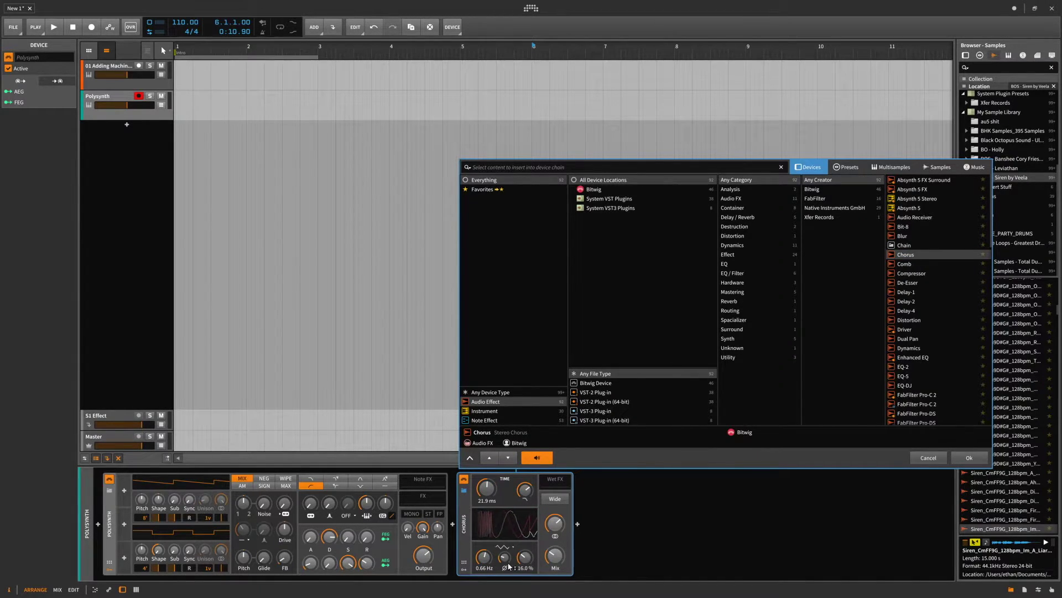
pyautogui.scroll(-3, 492, 561)
pyautogui.scroll(1, 488, 561)
pyautogui.click(505, 558)
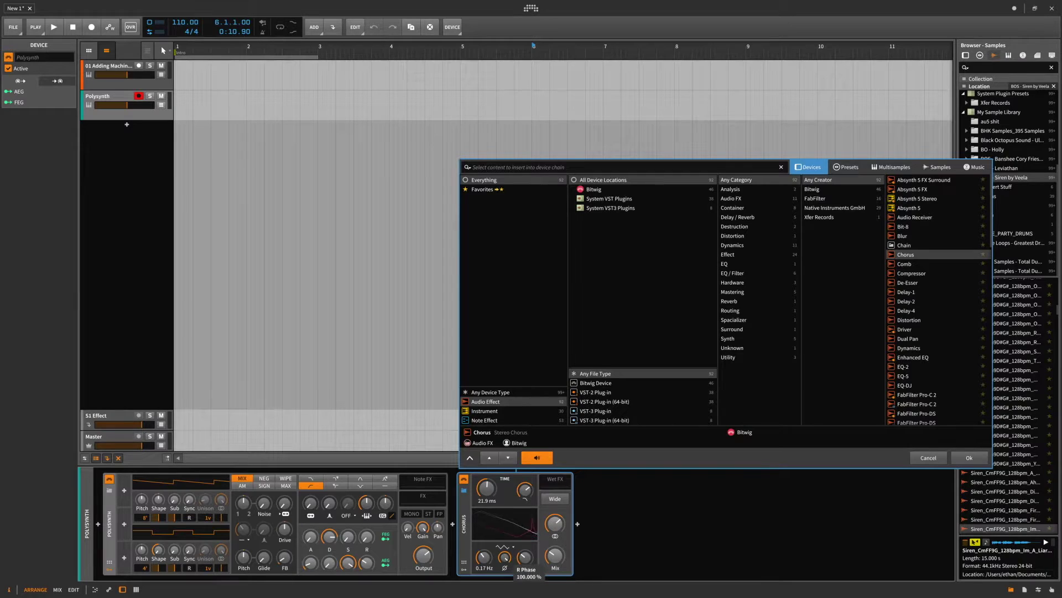
pyautogui.moveTo(504, 559)
pyautogui.mouseDown()
pyautogui.moveTo(507, 590)
pyautogui.moveTo(506, 552)
pyautogui.mouseUp()
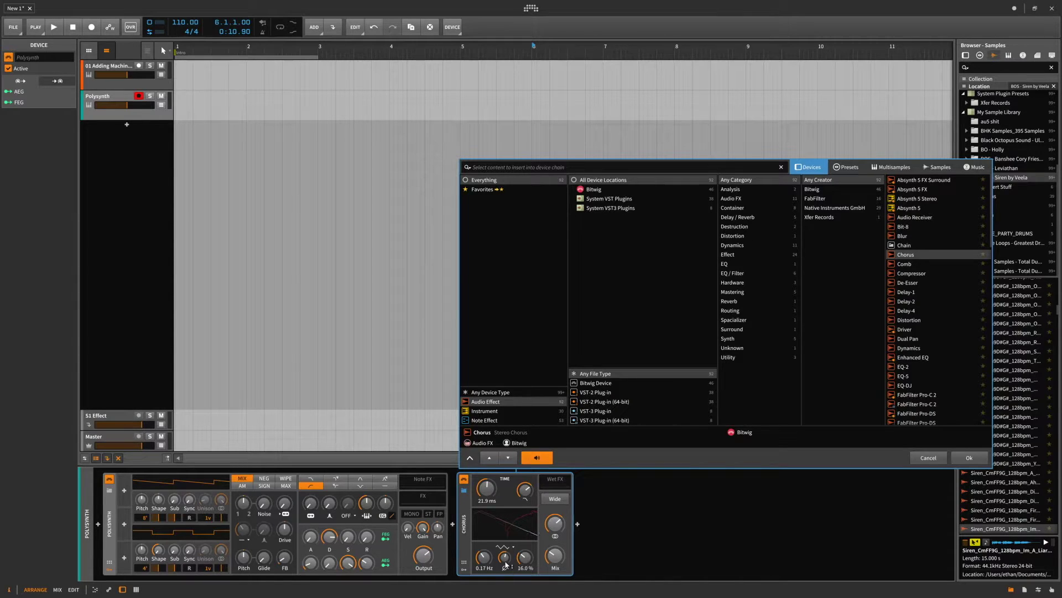
pyautogui.doubleClick(504, 557)
# Try the Chorus modulation Amount at 50% and bring it down to 0%
pyautogui.moveTo(525, 561); pyautogui.dragTo(526, 498)
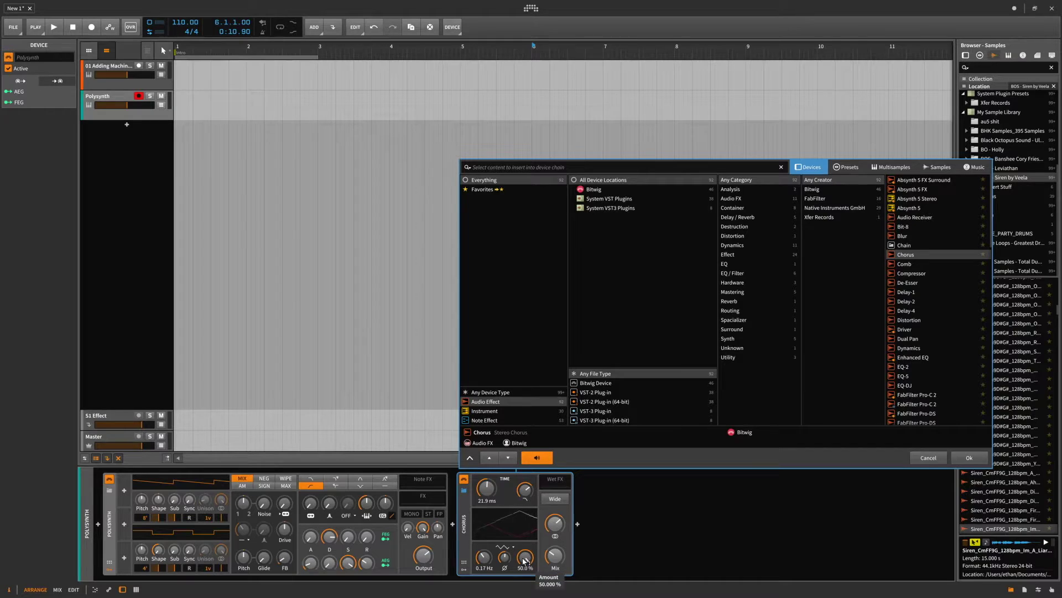
pyautogui.moveTo(523, 561); pyautogui.dragTo(523, 597)
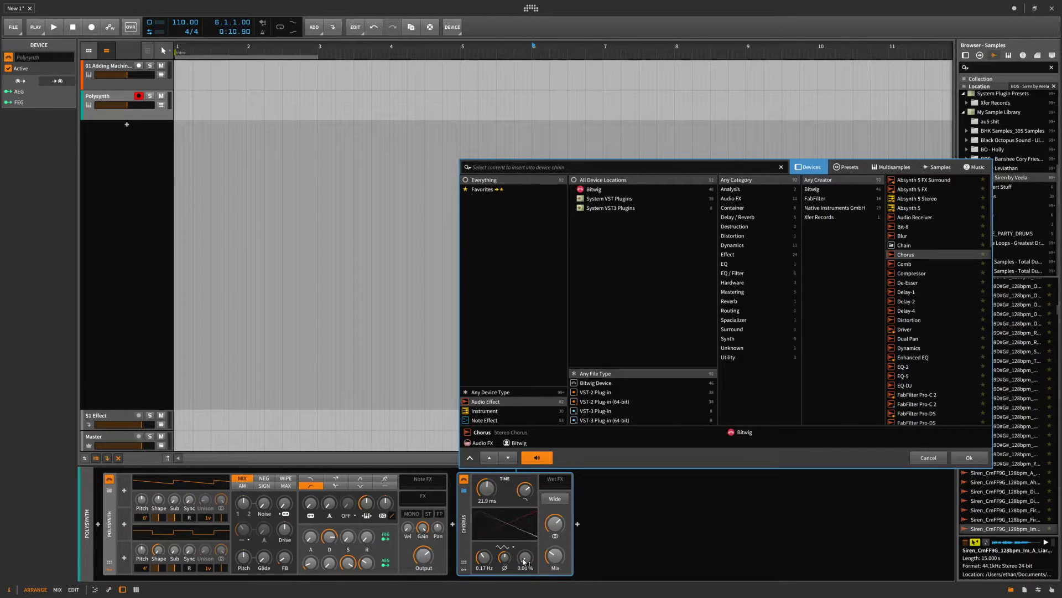
# Reset the Chorus Amount to its default, then preview Comb and try different frequency and feedback positions on its graph
pyautogui.doubleClick(523, 561)
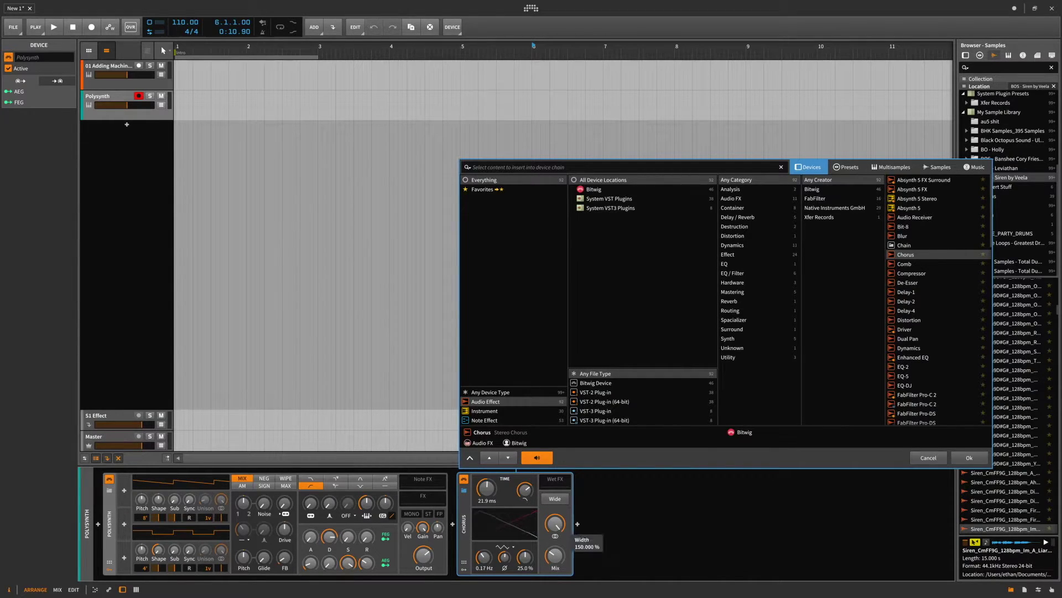
pyautogui.click(915, 264)
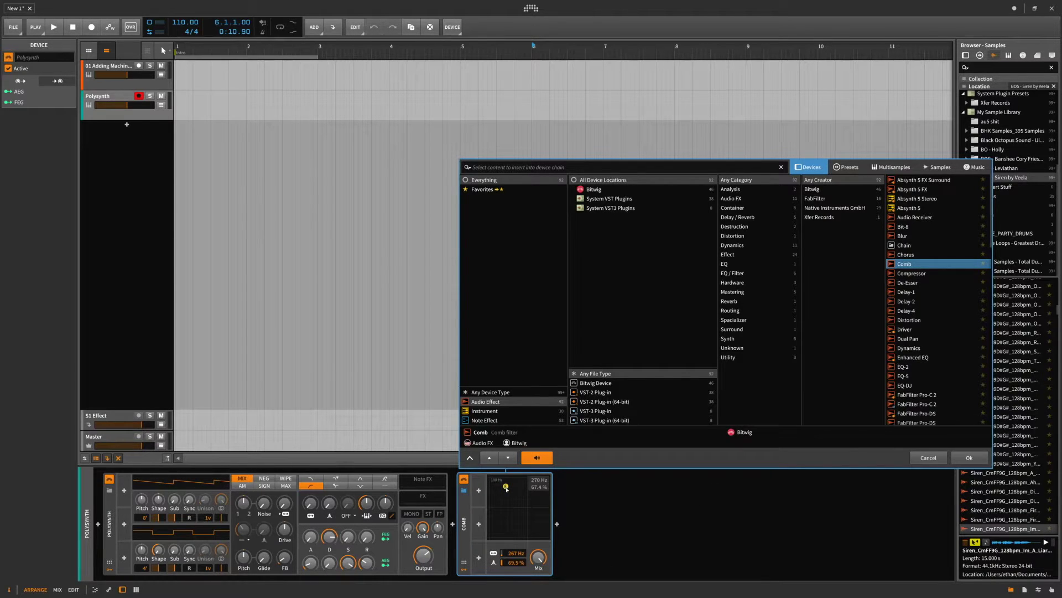
pyautogui.moveTo(541, 527); pyautogui.dragTo(493, 586)
pyautogui.moveTo(559, 577); pyautogui.dragTo(487, 592)
# Preview Compressor in place of Comb and try its controls around the level meter
pyautogui.click(916, 274)
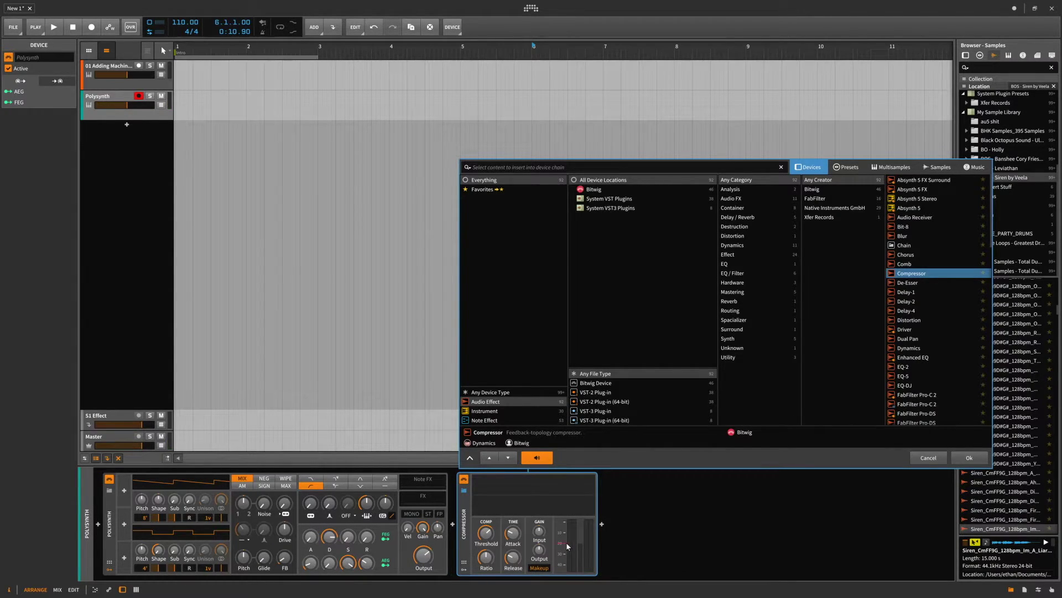
pyautogui.moveTo(566, 541)
pyautogui.mouseDown()
pyautogui.moveTo(565, 514)
pyautogui.moveTo(563, 550)
pyautogui.mouseUp()
pyautogui.moveTo(563, 545); pyautogui.dragTo(561, 536)
pyautogui.moveTo(562, 538)
pyautogui.mouseDown()
pyautogui.moveTo(556, 596)
pyautogui.moveTo(556, 485)
pyautogui.mouseUp()
# Preview De-Esser, Delay-1, Delay-2 and Delay-4 one after another in the effect slot
pyautogui.click(913, 283)
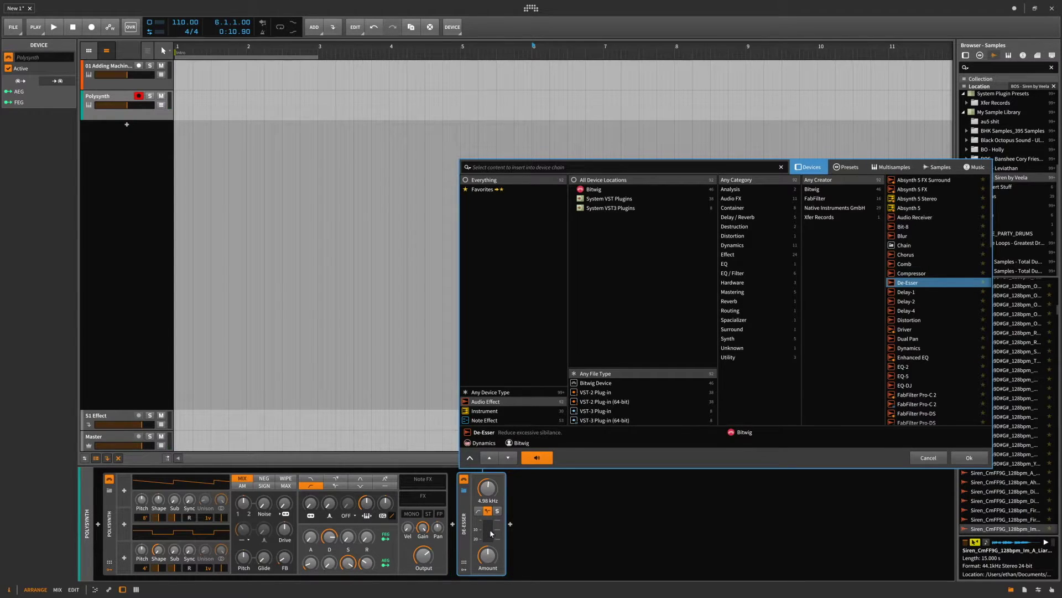
pyautogui.click(935, 294)
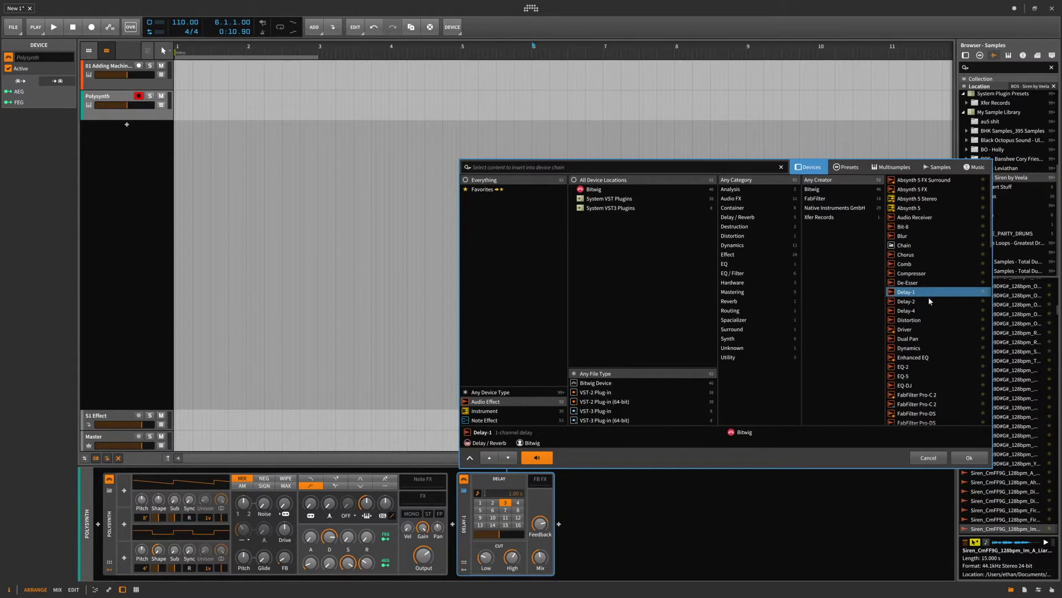
pyautogui.click(927, 302)
pyautogui.click(919, 311)
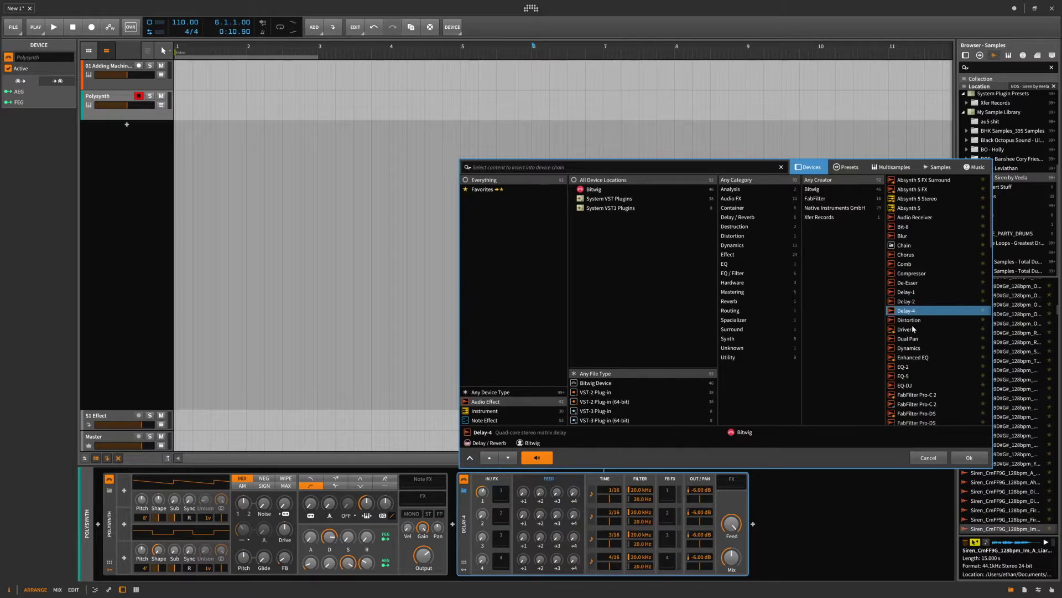
# Preview Distortion, trying its Drive at about +25.3 dB and moving its pre-EQ point to a lower frequency
pyautogui.click(914, 321)
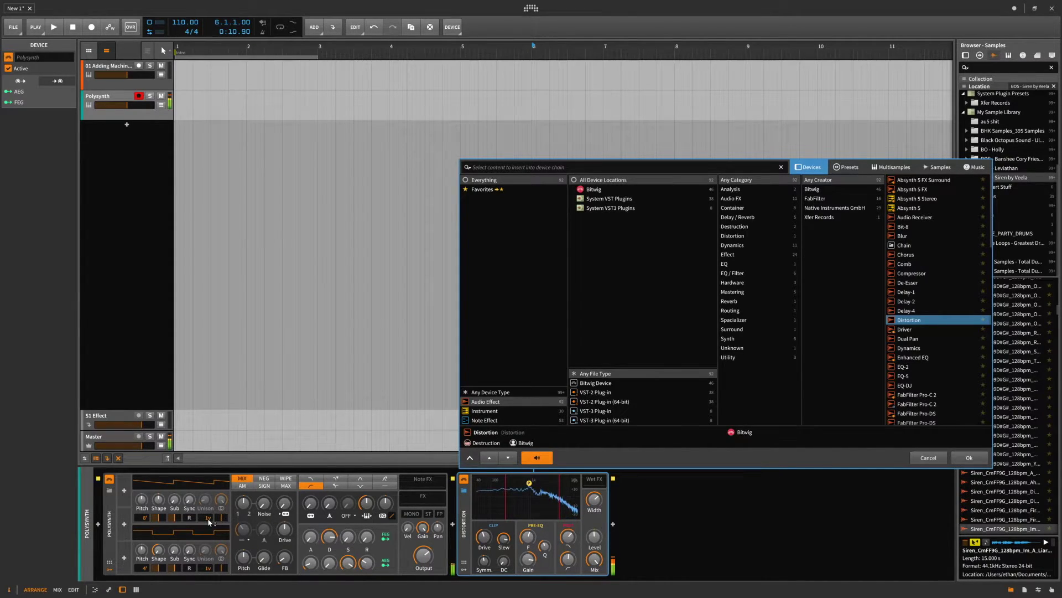
pyautogui.moveTo(264, 503); pyautogui.dragTo(264, 481)
pyautogui.moveTo(486, 546); pyautogui.dragTo(487, 573)
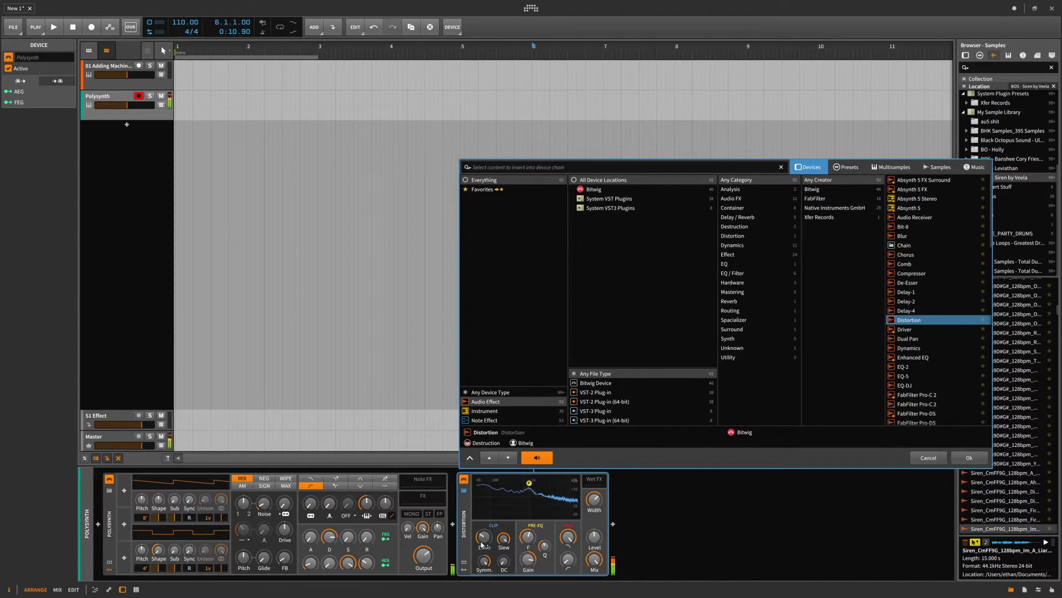
pyautogui.moveTo(482, 541); pyautogui.dragTo(484, 536)
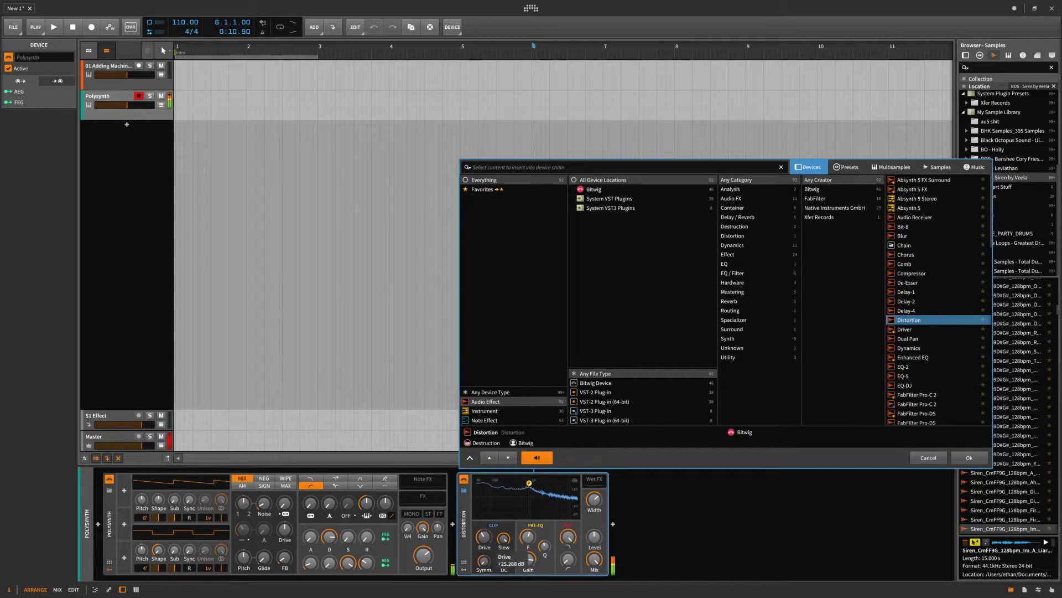
pyautogui.moveTo(529, 536)
pyautogui.mouseDown()
pyautogui.moveTo(529, 498)
pyautogui.moveTo(561, 490)
pyautogui.moveTo(553, 526)
pyautogui.mouseUp()
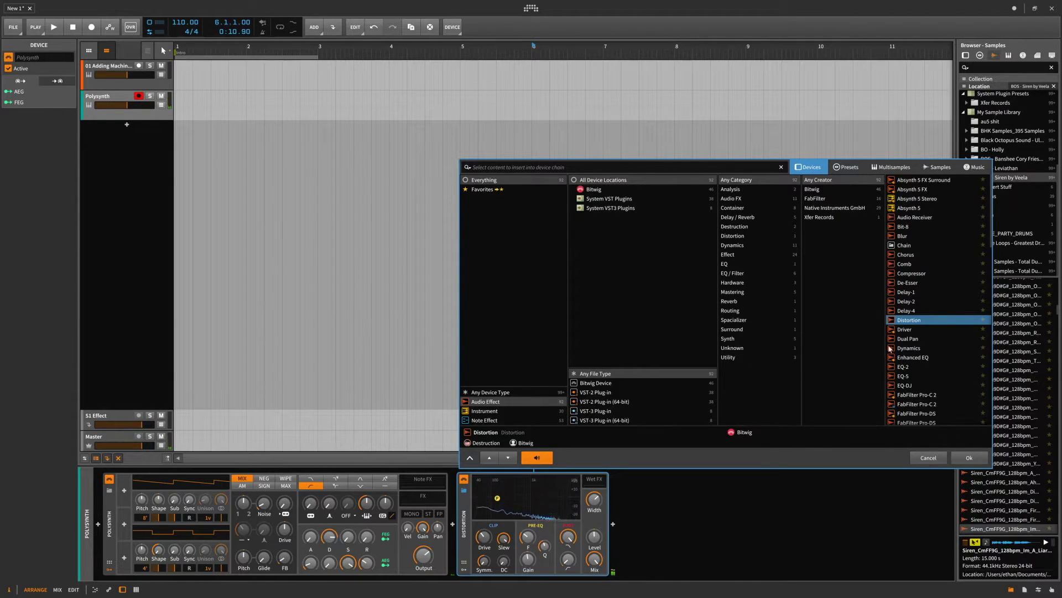
# Preview Driver, switch to Dual Pan and insert it after Polysynth
pyautogui.click(906, 330)
pyautogui.click(910, 338)
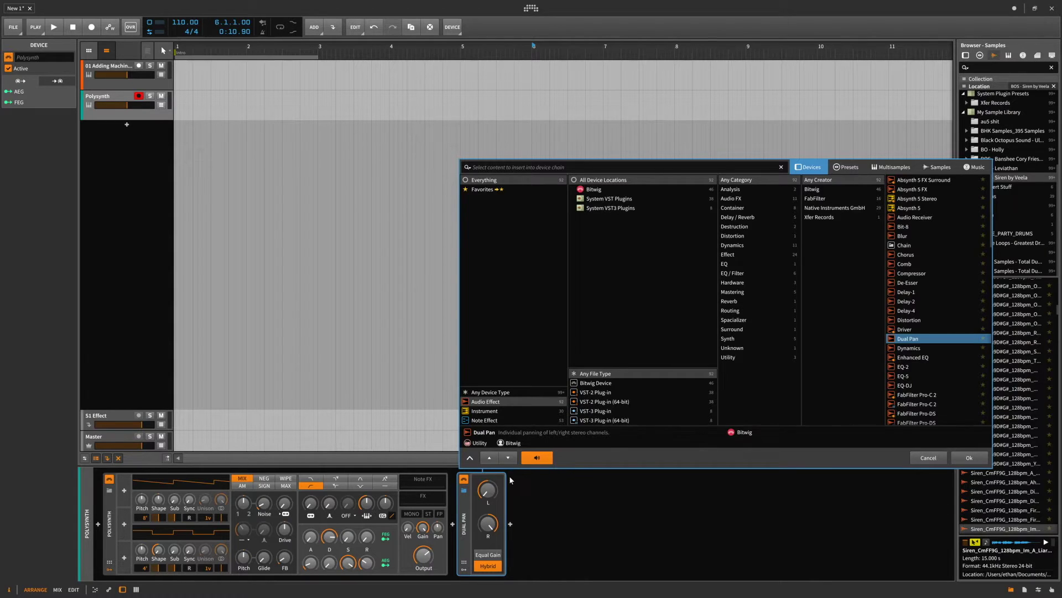
pyautogui.hscroll(1, 176, 271)
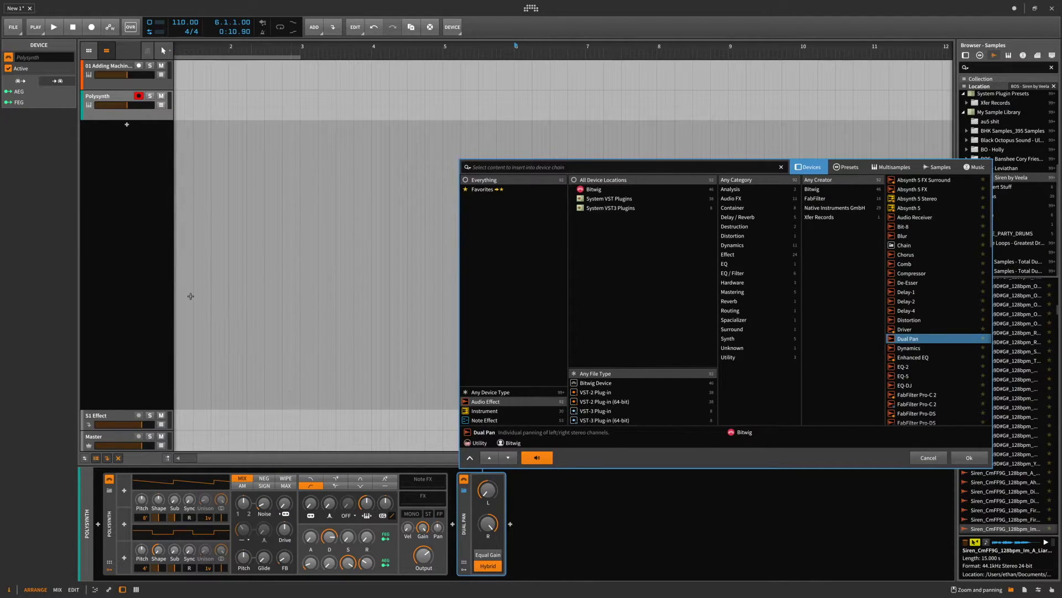
pyautogui.press('Return')
# Try the Polysynth track's pan and Dual Pan's right-channel pan, returning Pan R to 1.000
pyautogui.click(91, 96)
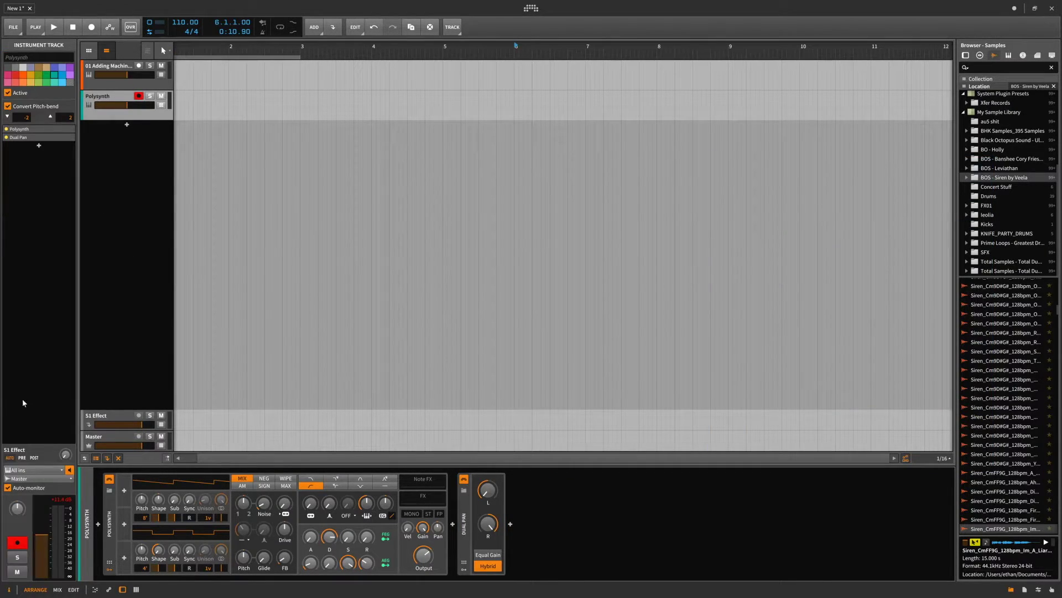
pyautogui.moveTo(18, 509); pyautogui.dragTo(18, 545)
pyautogui.moveTo(485, 496)
pyautogui.hscroll(-2, 505, 303)
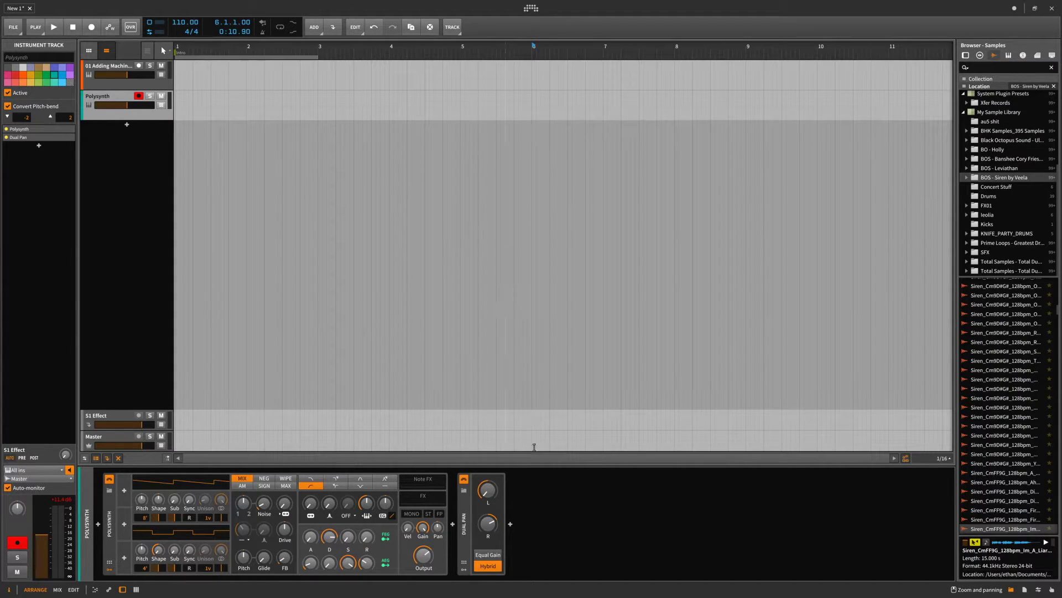
pyautogui.moveTo(490, 528)
pyautogui.doubleClick(489, 527)
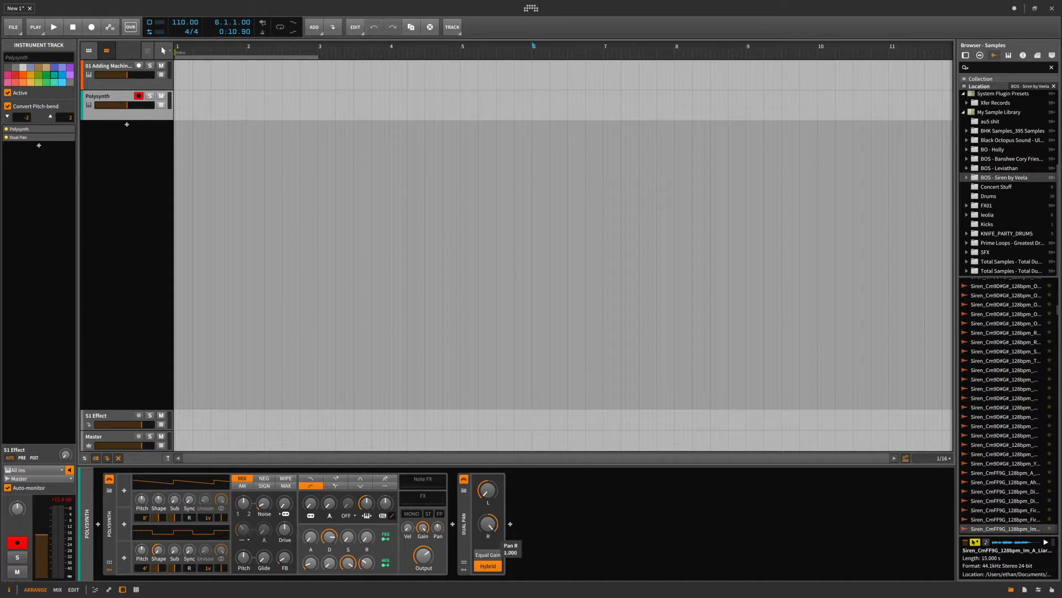
pyautogui.moveTo(490, 528)
# Delete Dual Pan from the device chain and preview the Dynamics effect in its place
pyautogui.click(466, 510)
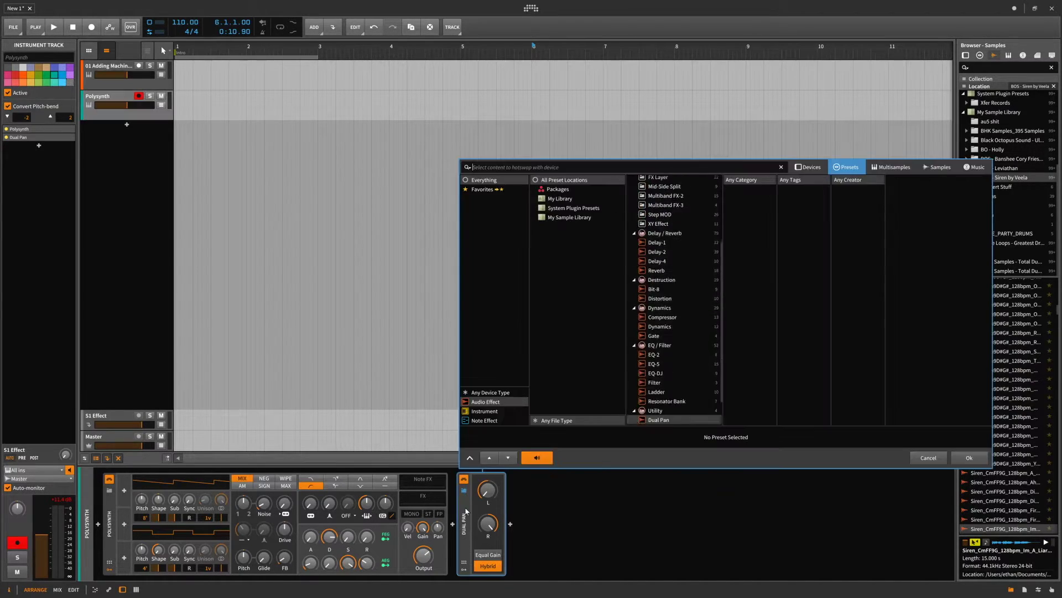
pyautogui.click(466, 518)
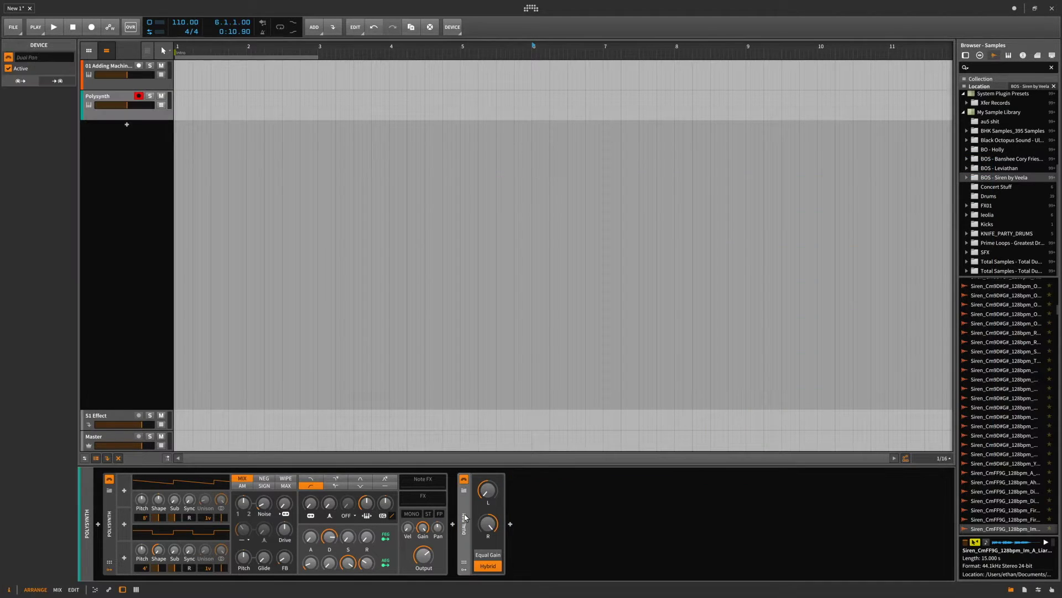
pyautogui.press('Delete')
pyautogui.doubleClick(465, 516)
pyautogui.scroll(-2, 933, 316)
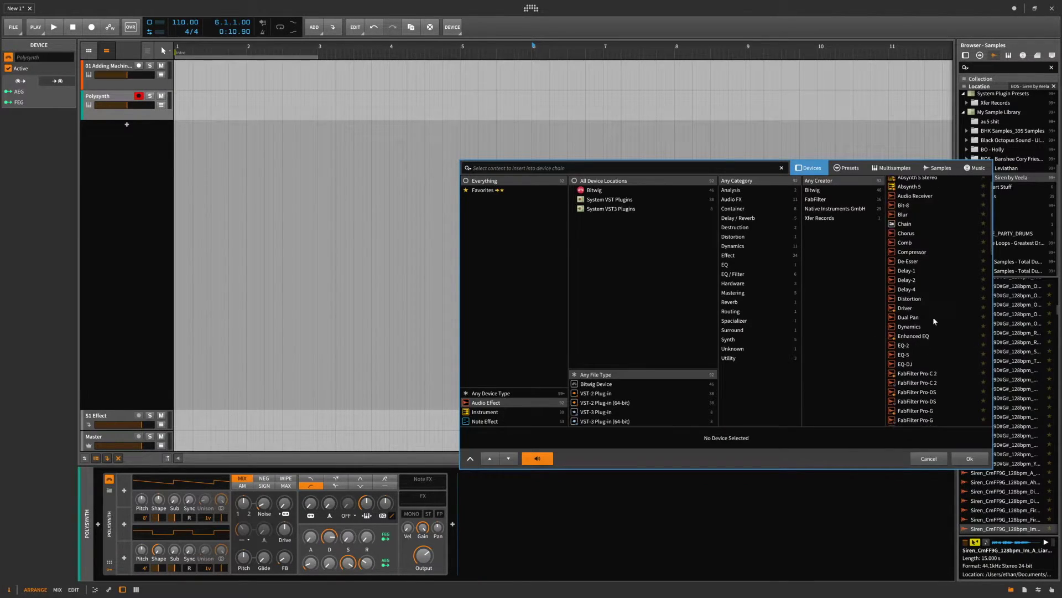
pyautogui.click(921, 299)
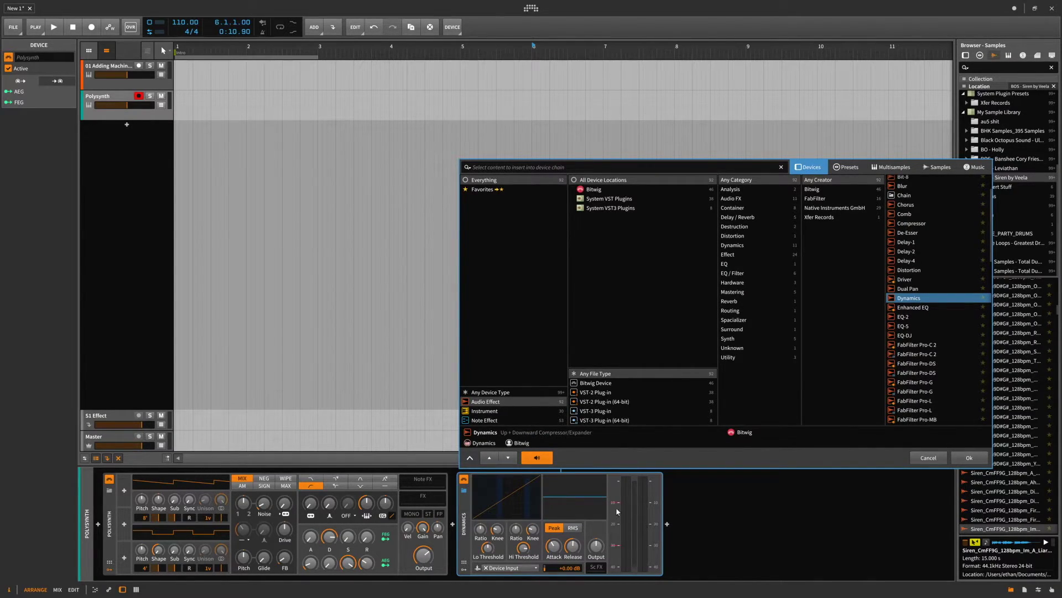
# Preview the equalizers after Dynamics in turn, from Enhanced EQ through EQ-2 and EQ-5 to EQ-DJ
pyautogui.press('Down')
pyautogui.press('Down')
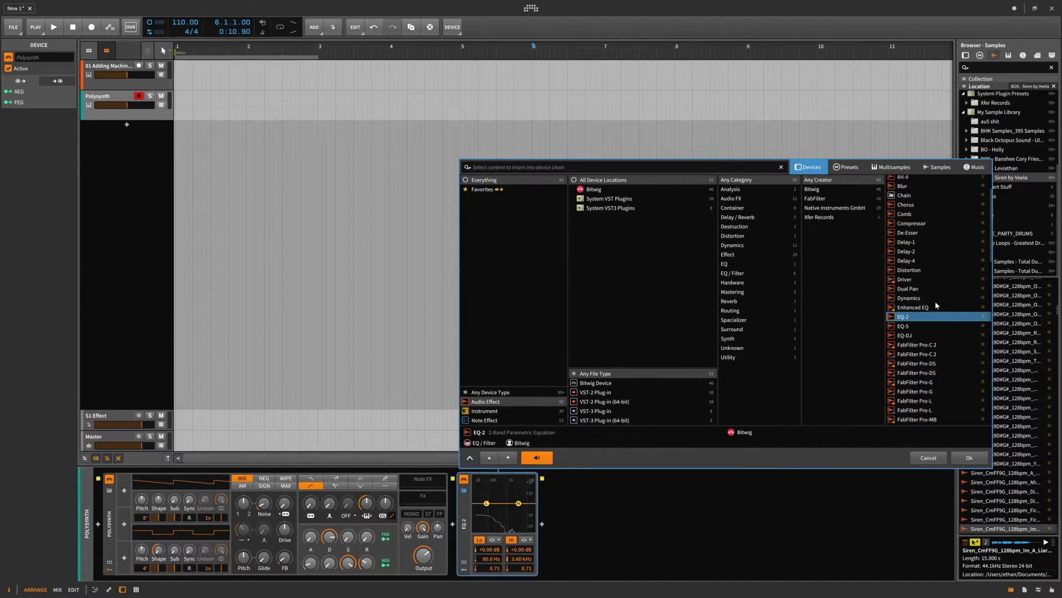
pyautogui.press('Down')
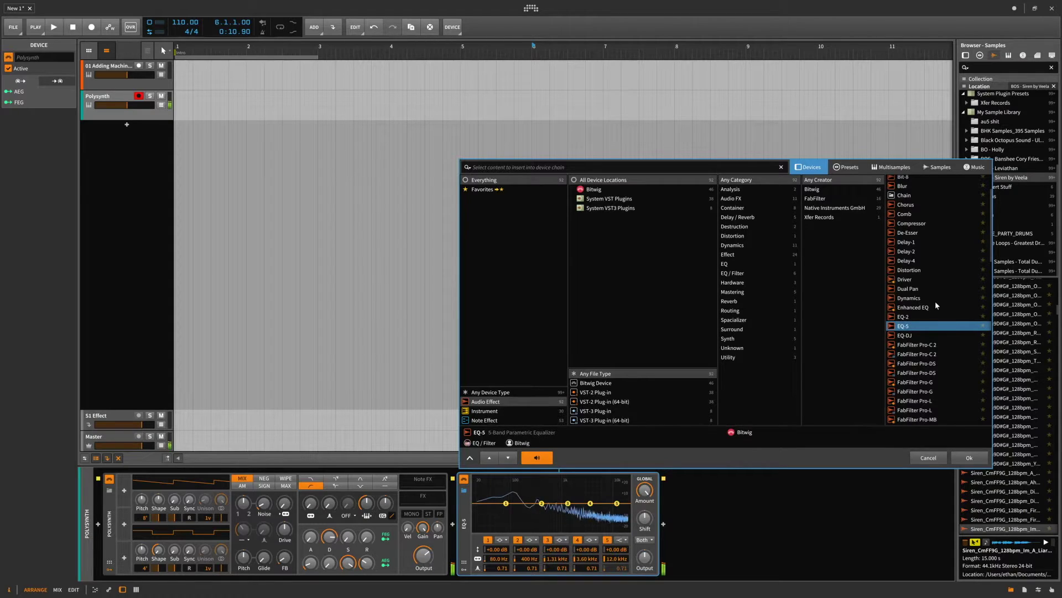
pyautogui.press('Down')
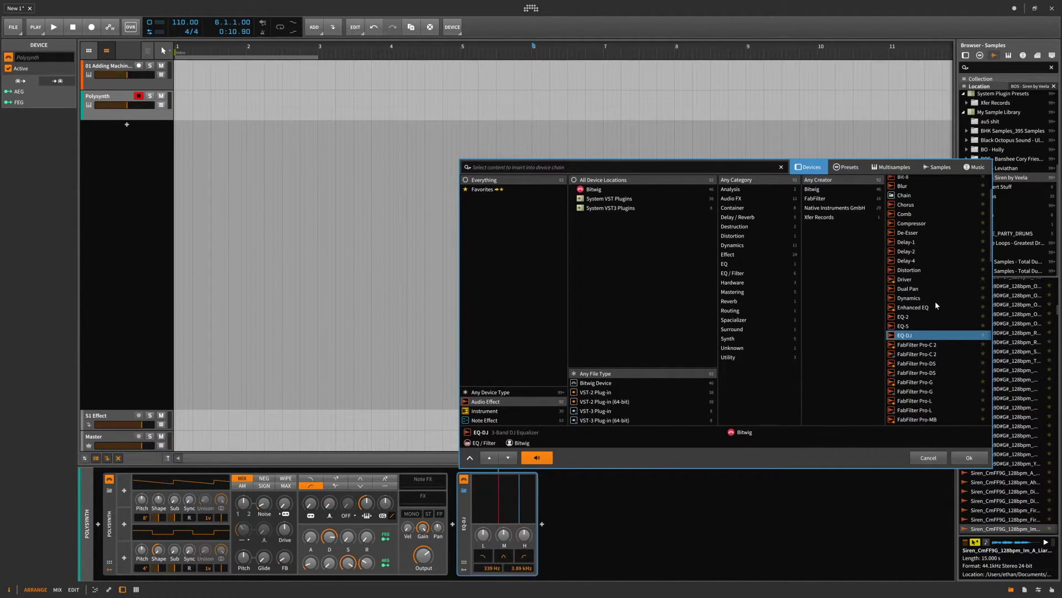
# Step past the FabFilter plug-ins to preview Bitwig's Filter effect
pyautogui.press('Down')
pyautogui.press('Down')
pyautogui.press('Down')
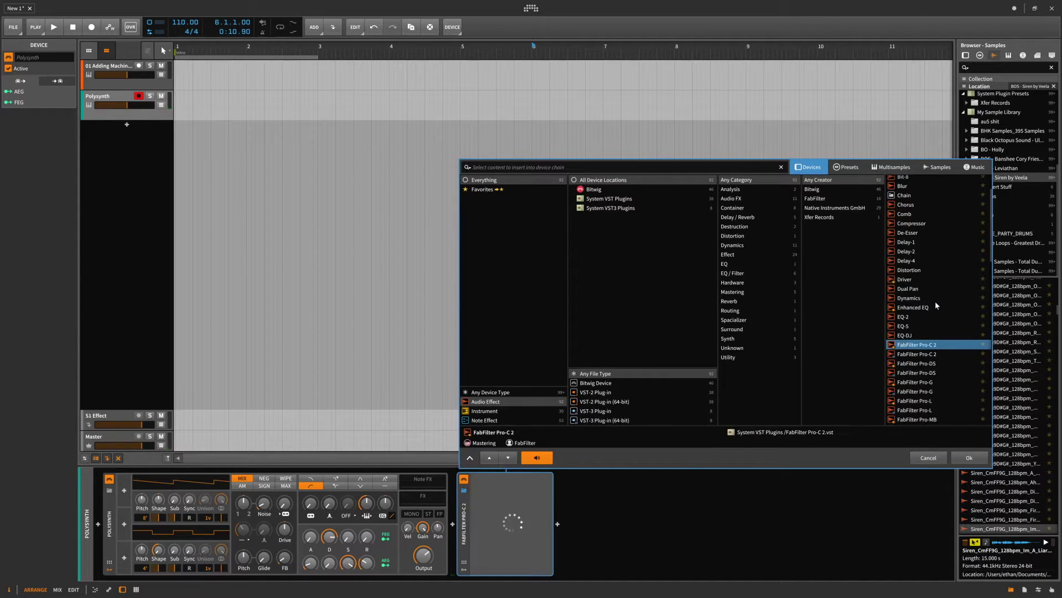
pyautogui.press('Down')
pyautogui.press('Down')
pyautogui.press('Down')
pyautogui.press('Down')
pyautogui.press('Down')
pyautogui.press('Down')
pyautogui.press('Down')
pyautogui.press('Down')
pyautogui.press('Down')
pyautogui.press('Down')
pyautogui.press('Down')
pyautogui.press('Down')
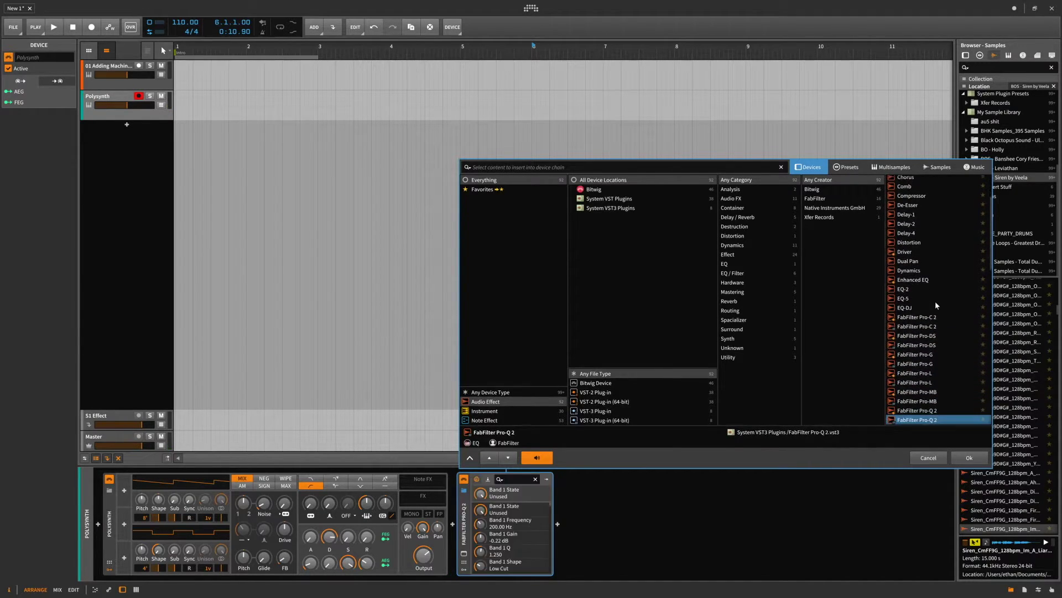
pyautogui.press('Down')
pyautogui.press('Down')
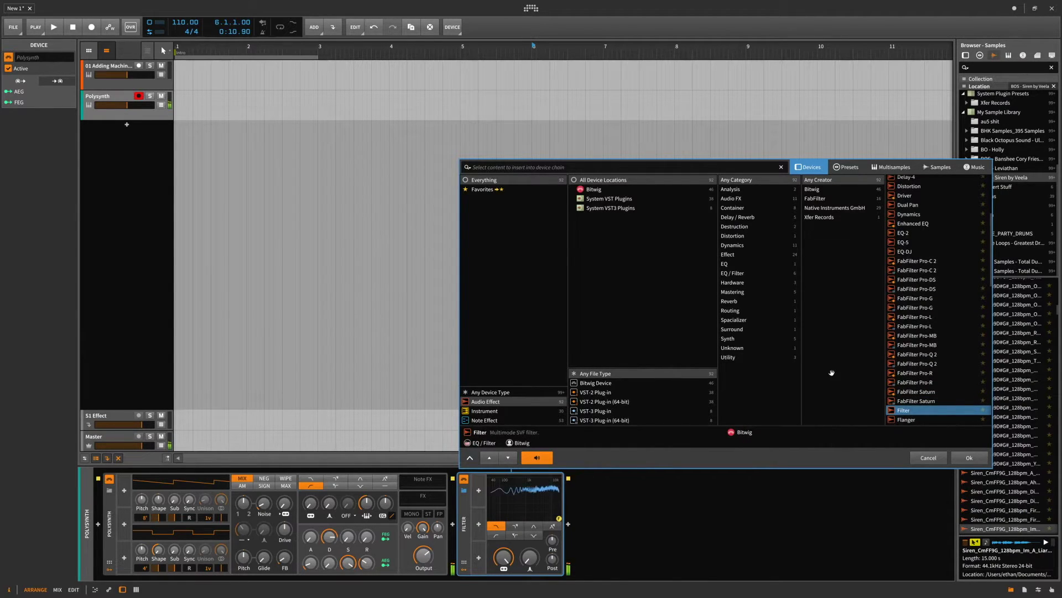
# Try different cutoff and resonance settings in the previewed Filter, ending with its resonance at the default value
pyautogui.moveTo(558, 518); pyautogui.dragTo(483, 530)
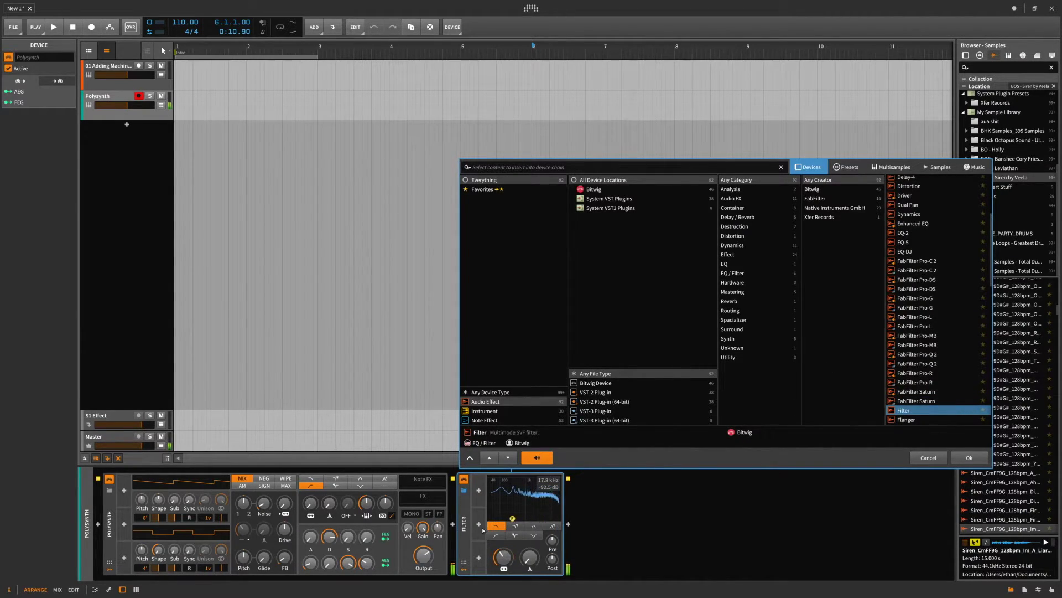
pyautogui.moveTo(559, 506); pyautogui.dragTo(517, 508)
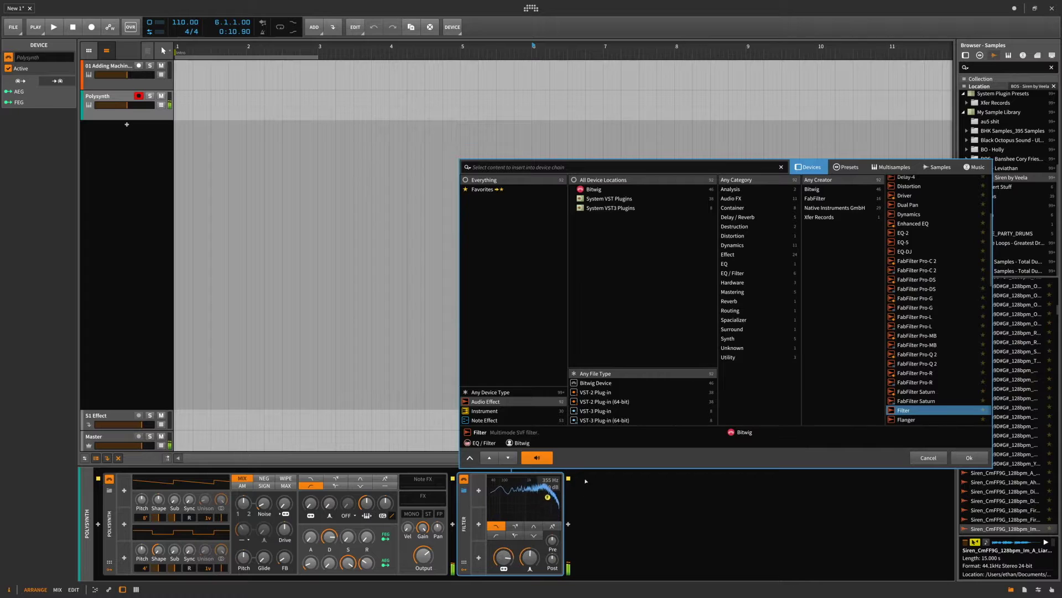
pyautogui.moveTo(424, 545); pyautogui.dragTo(507, 517)
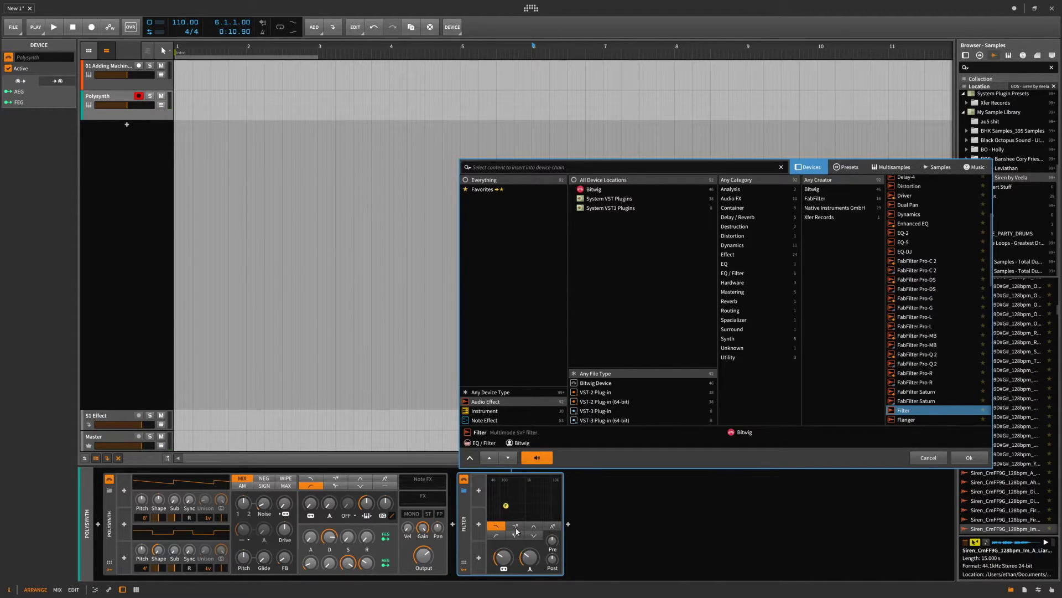
pyautogui.click(553, 543)
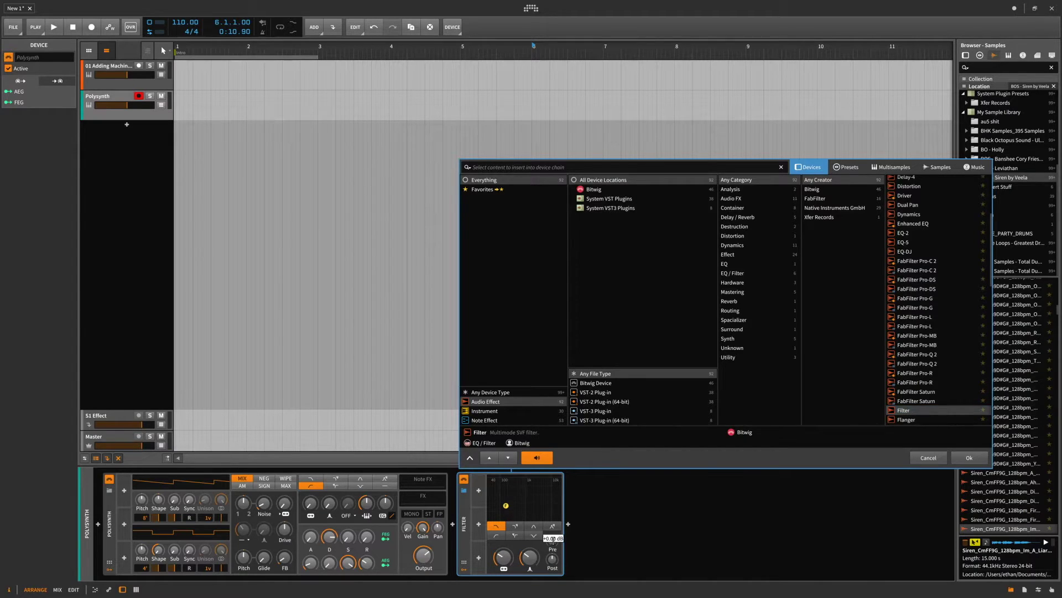
pyautogui.moveTo(528, 565); pyautogui.dragTo(522, 593)
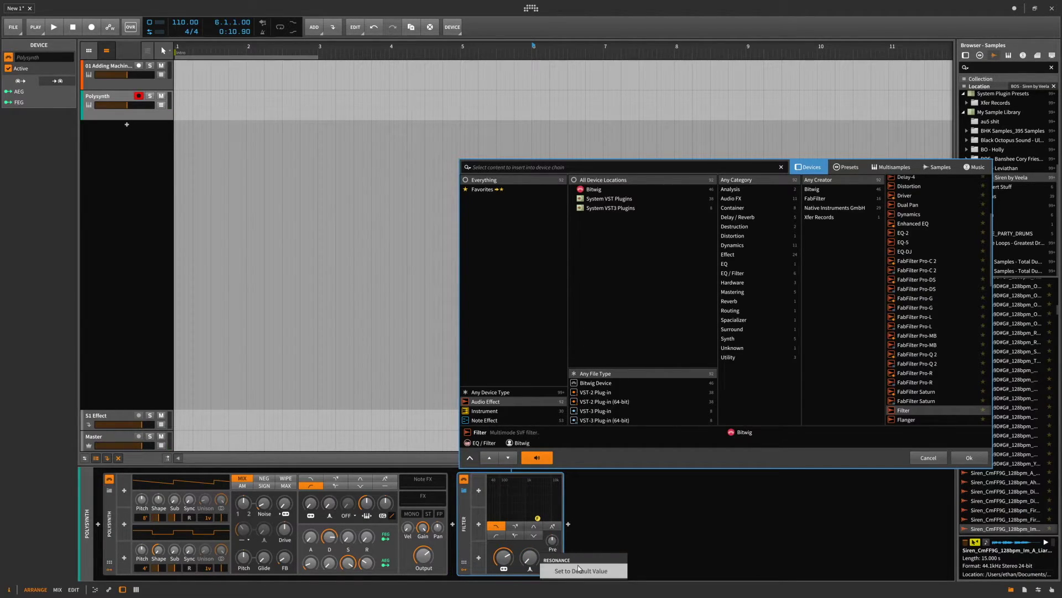
# Save the current Polysynth settings as its default preset
pyautogui.rightClick(545, 482)
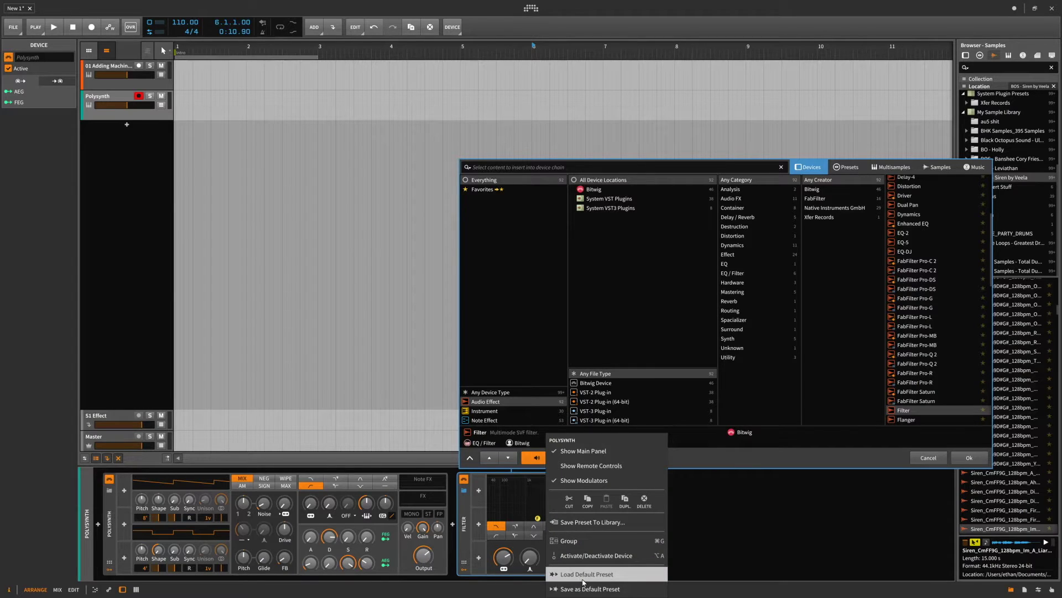
pyautogui.click(794, 519)
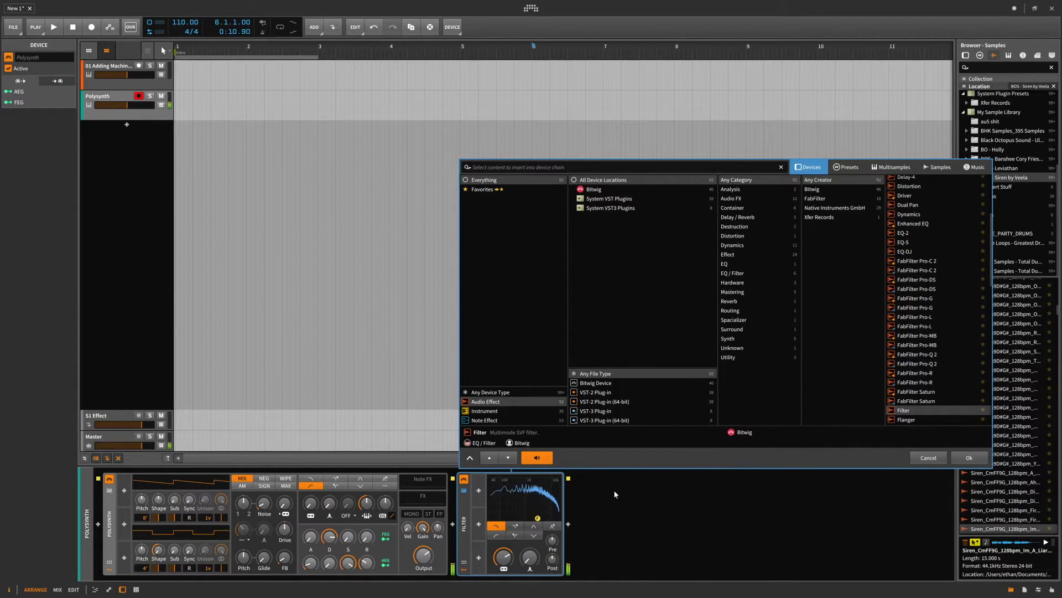
pyautogui.rightClick(532, 501)
pyautogui.click(589, 587)
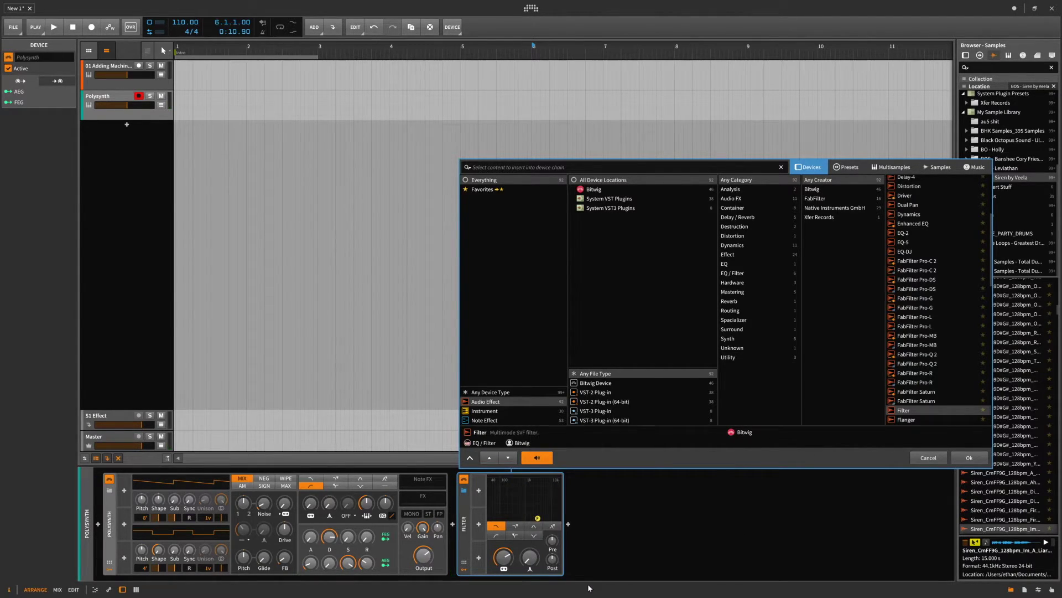
pyautogui.rightClick(551, 524)
pyautogui.click(503, 504)
pyautogui.rightClick(510, 503)
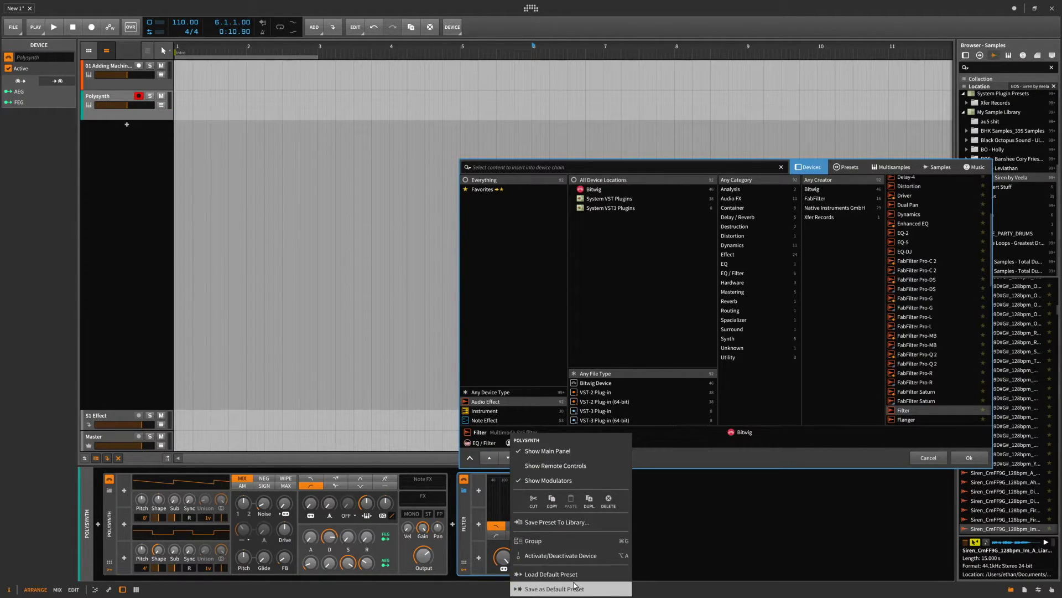
pyautogui.click(575, 586)
# Reset the Filter's cutoff to its default and switch the device to a different filter mode
pyautogui.rightClick(532, 505)
pyautogui.click(520, 523)
pyautogui.doubleClick(504, 557)
pyautogui.click(519, 526)
pyautogui.click(515, 535)
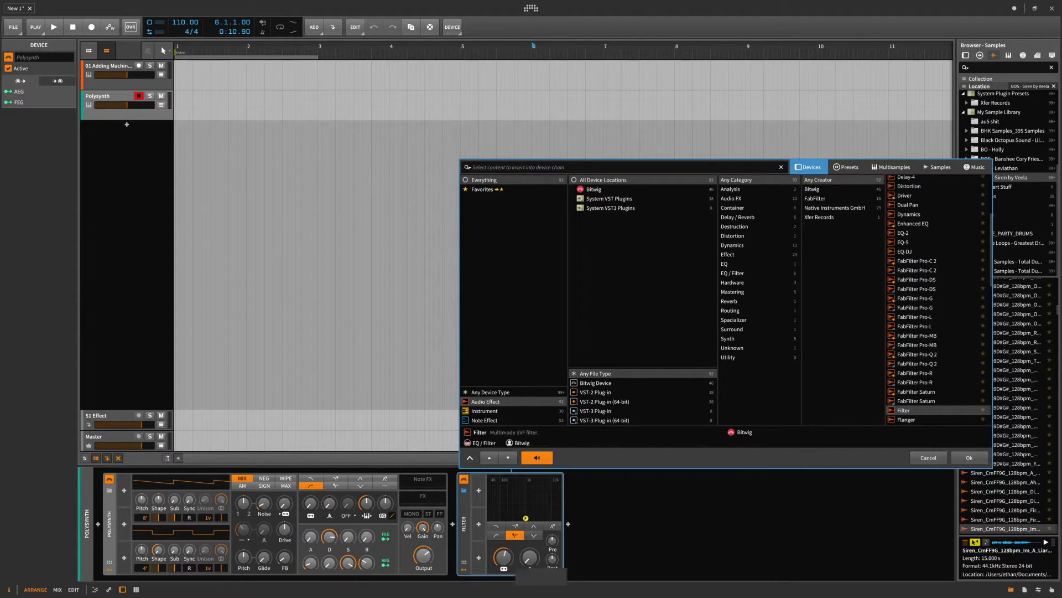
# Load the Polysynth's default preset
pyautogui.rightClick(541, 513)
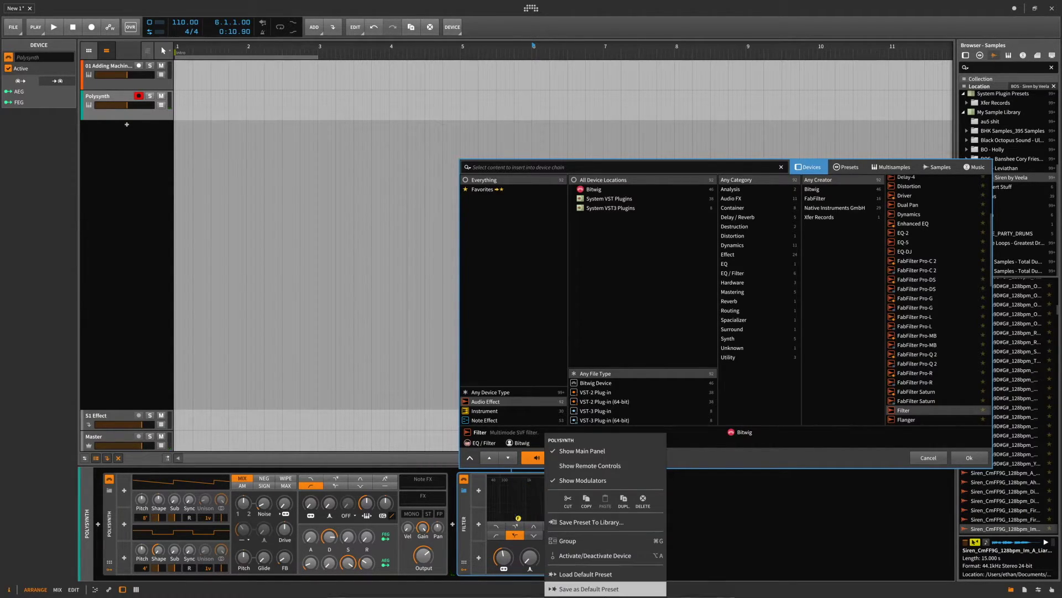
pyautogui.click(618, 567)
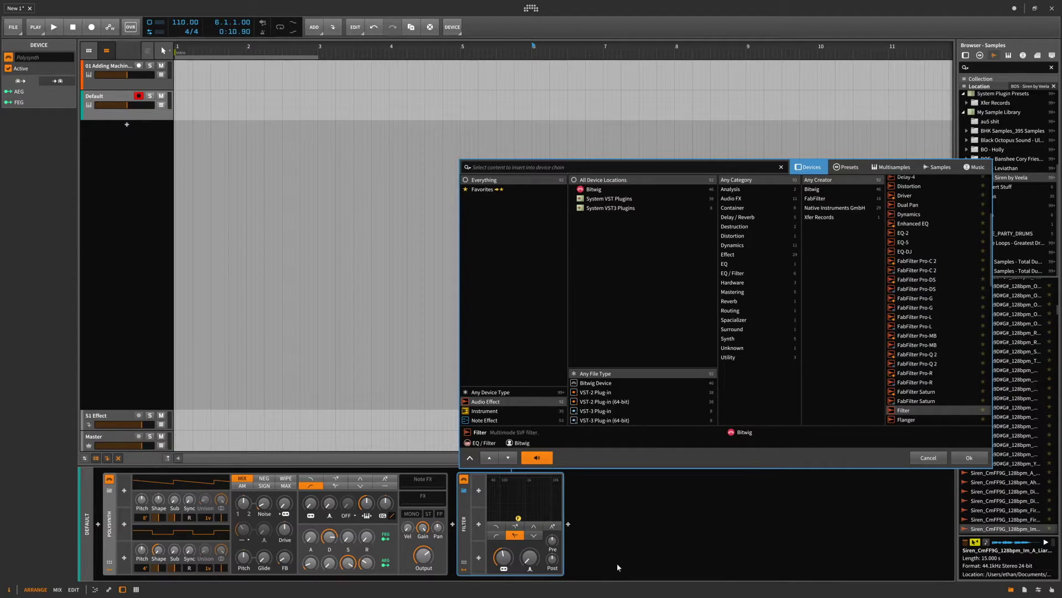
pyautogui.rightClick(533, 515)
pyautogui.click(572, 574)
# Switch the previewed Filter to its low-pass mode and raise the cutoff to the maximum
pyautogui.rightClick(539, 504)
pyautogui.click(517, 503)
pyautogui.moveTo(503, 559); pyautogui.dragTo(502, 509)
# Preview the Flanger and Freq Shifter effects on the Polysynth track
pyautogui.scroll(-2, 918, 365)
pyautogui.click(914, 371)
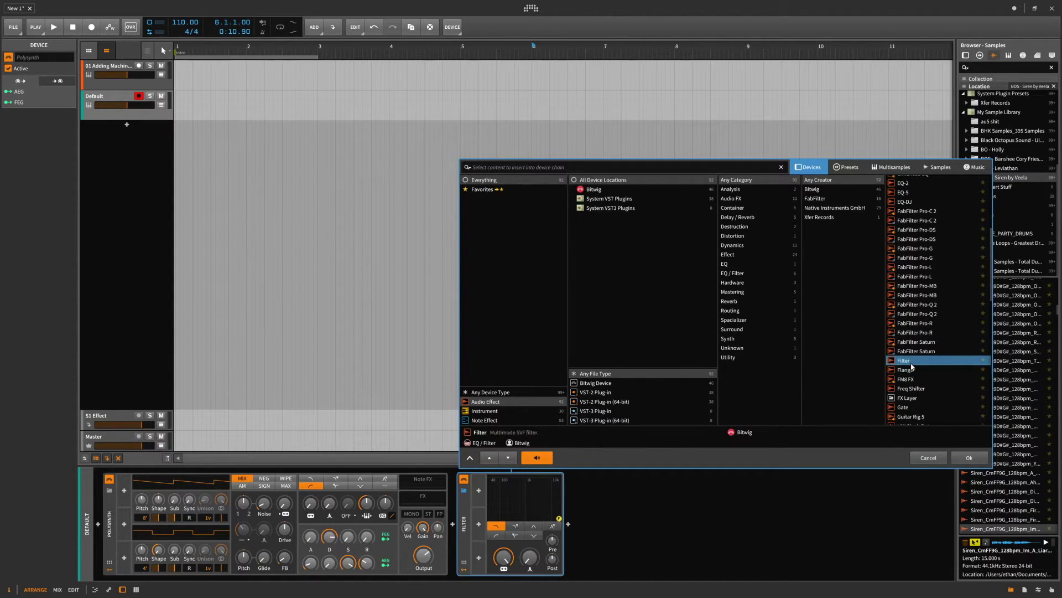
pyautogui.click(916, 388)
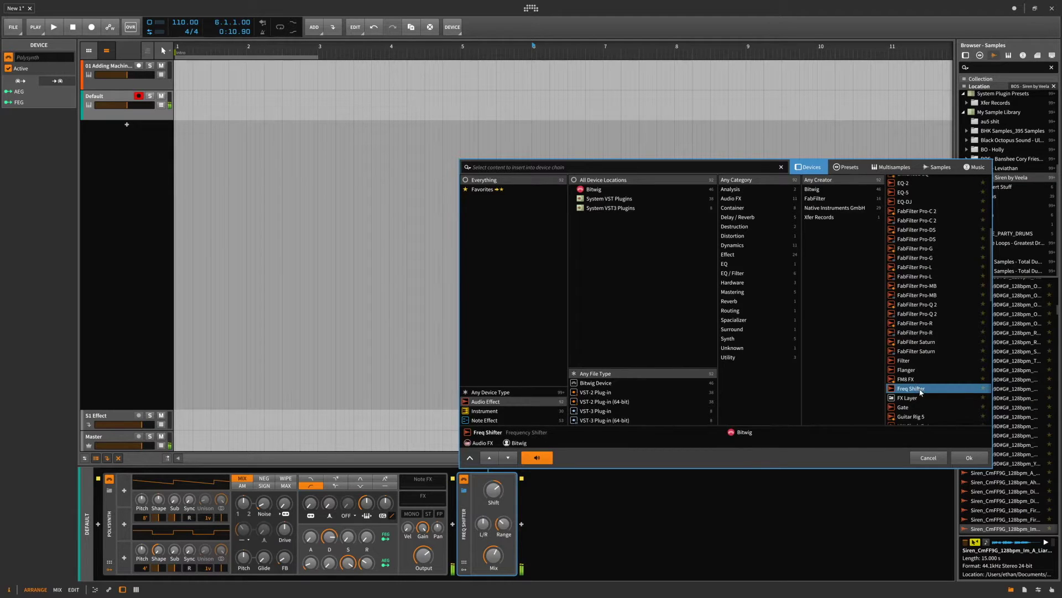
# Preview the hardware devices HW Clock Out, HW CV Out and HW FX, ending on HW CV Out
pyautogui.scroll(-3, 920, 389)
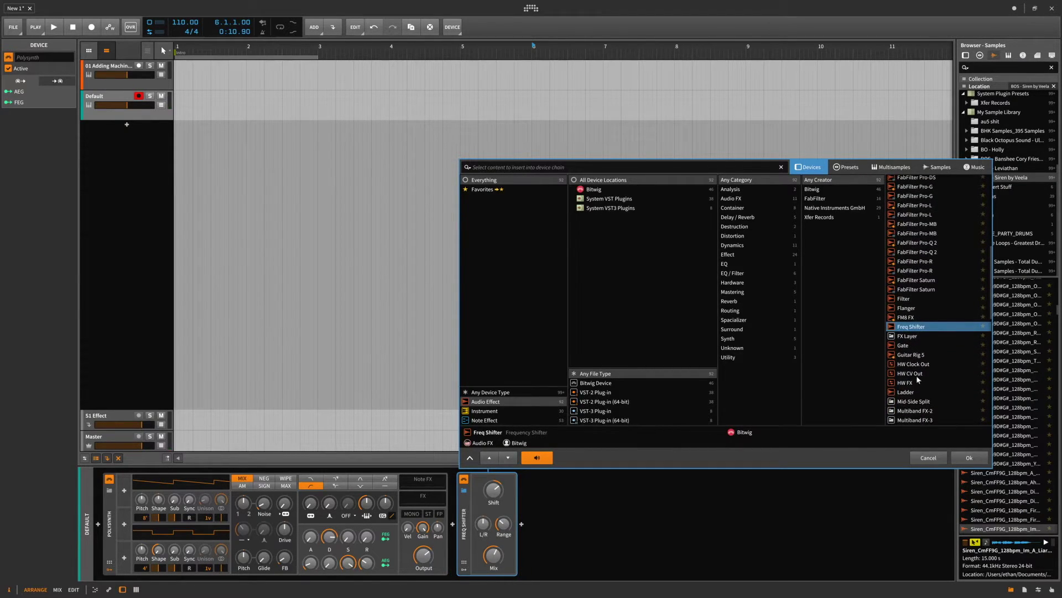
pyautogui.click(916, 380)
pyautogui.click(916, 365)
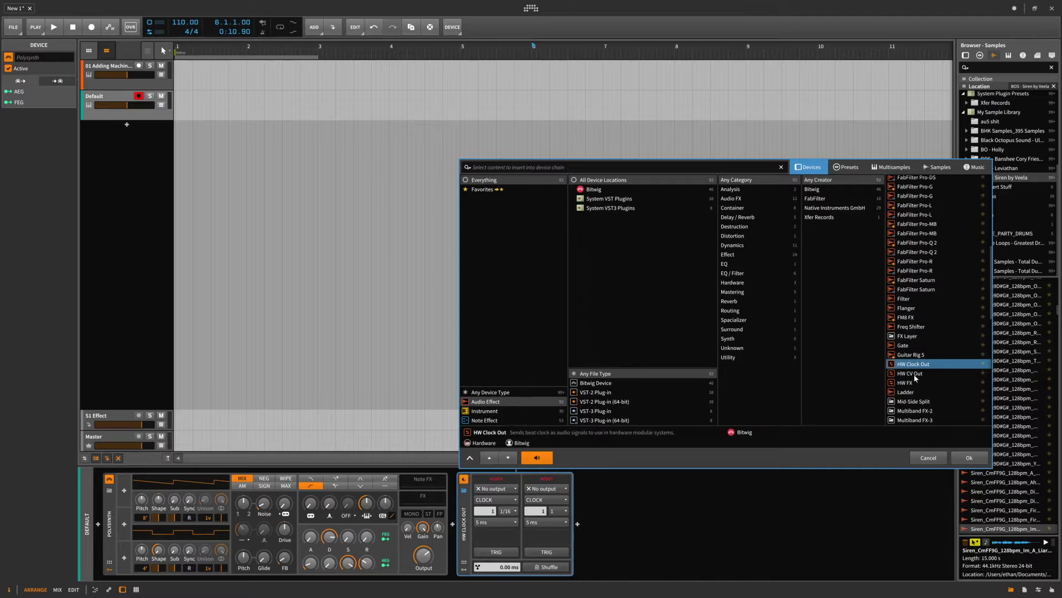
pyautogui.click(916, 374)
pyautogui.click(914, 383)
pyautogui.click(914, 374)
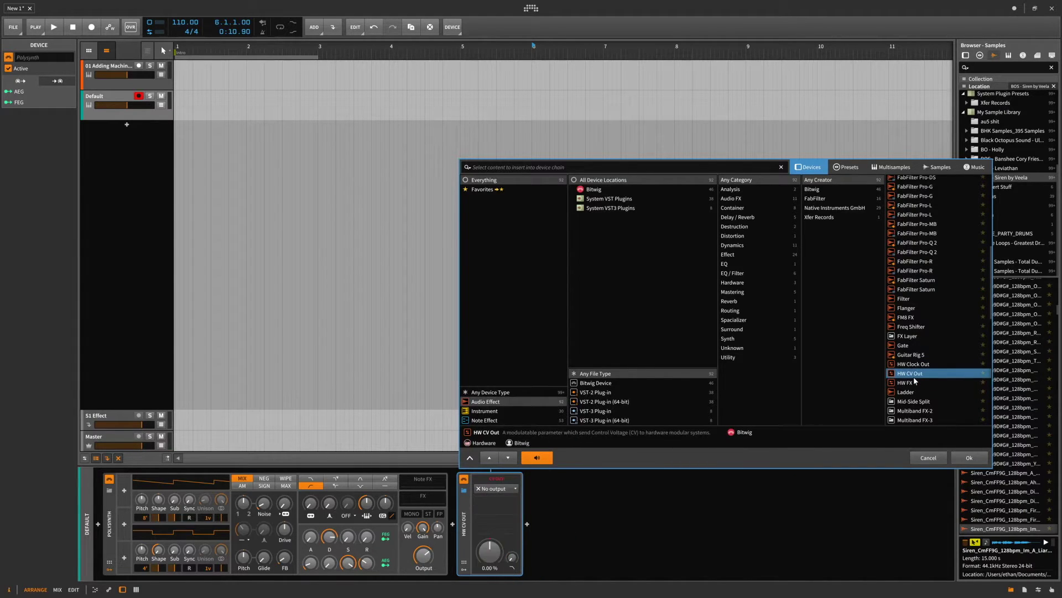
# Preview the Ladder filter and the Oscilloscope on the Polysynth track
pyautogui.scroll(-2, 915, 381)
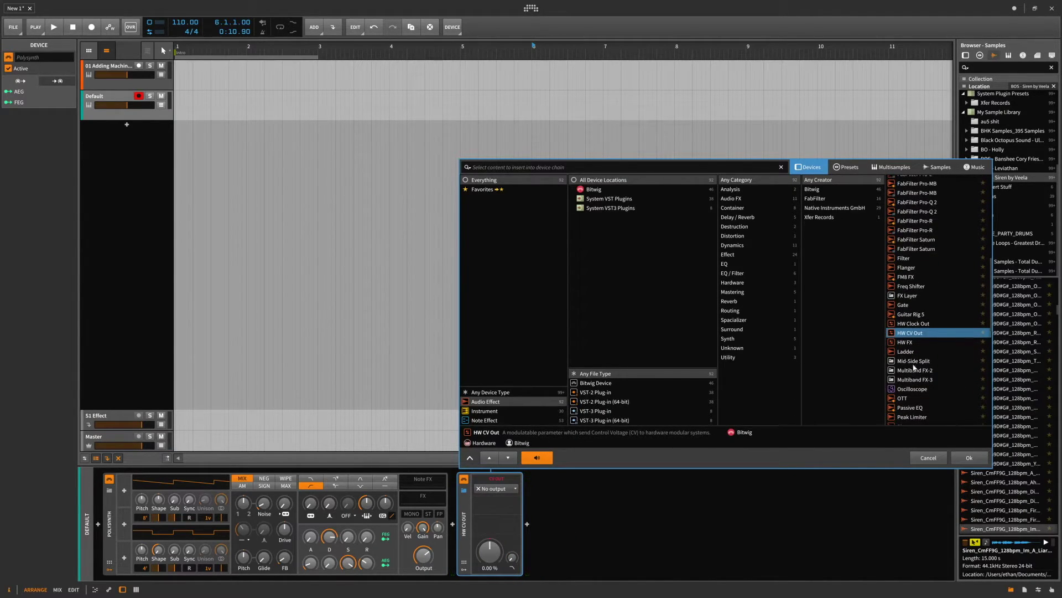
pyautogui.click(912, 354)
pyautogui.scroll(-2, 914, 374)
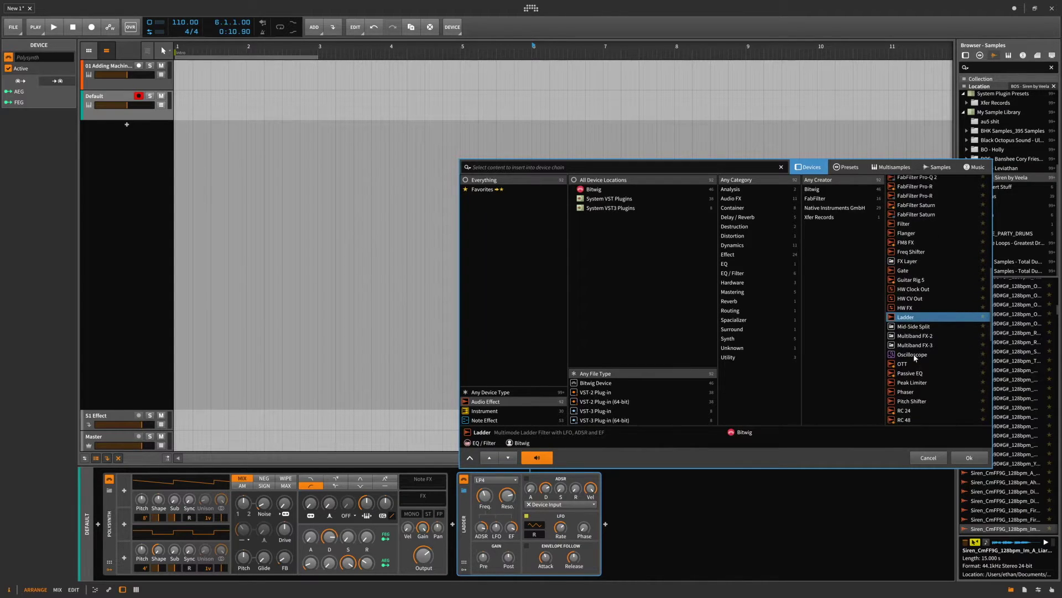
pyautogui.click(913, 355)
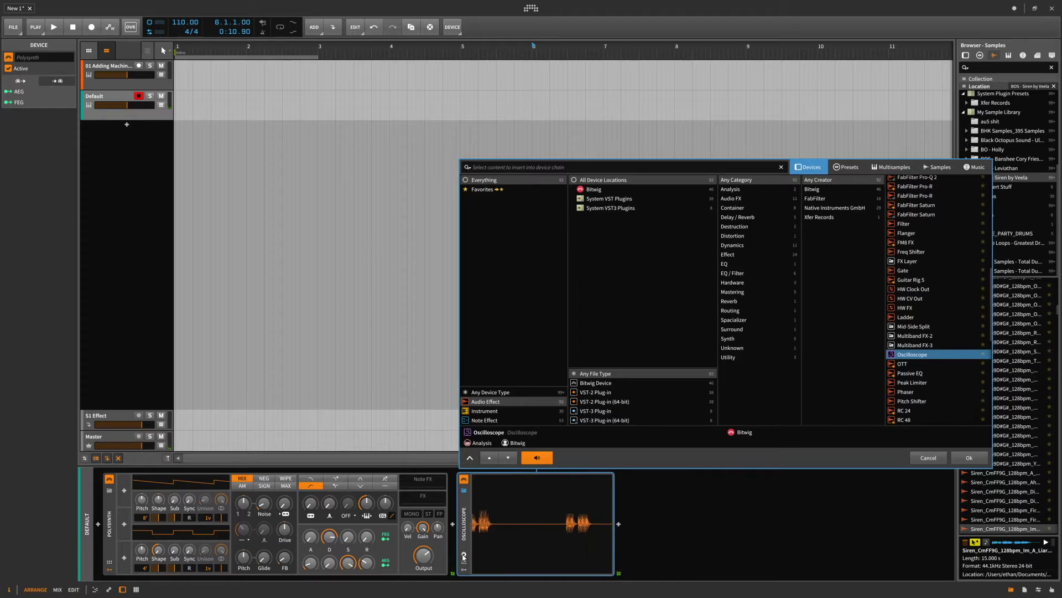
# Preview the Peak Limiter and Phaser effects
pyautogui.scroll(-3, 935, 310)
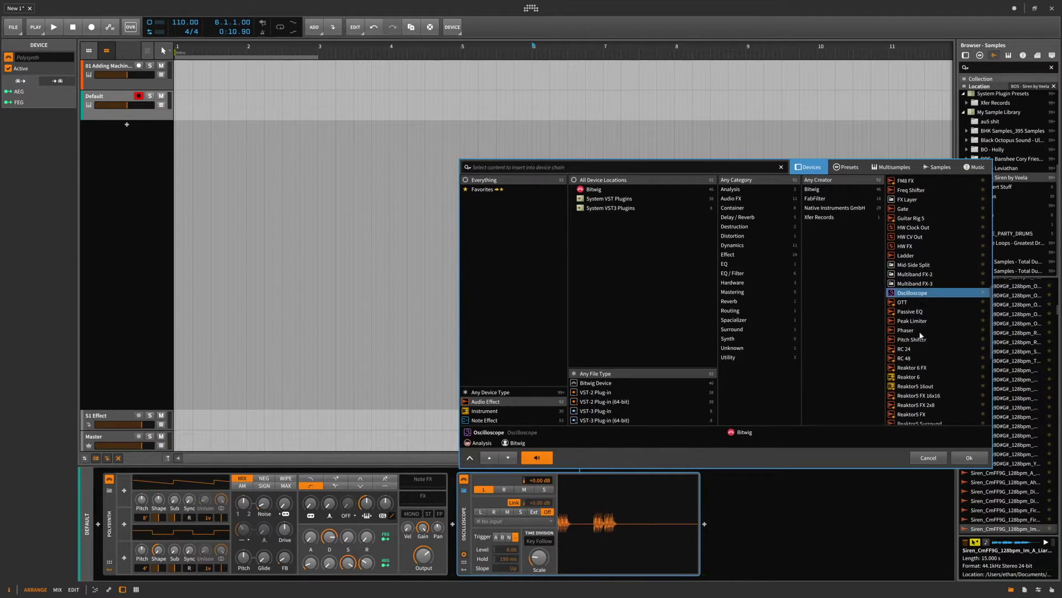
pyautogui.click(913, 321)
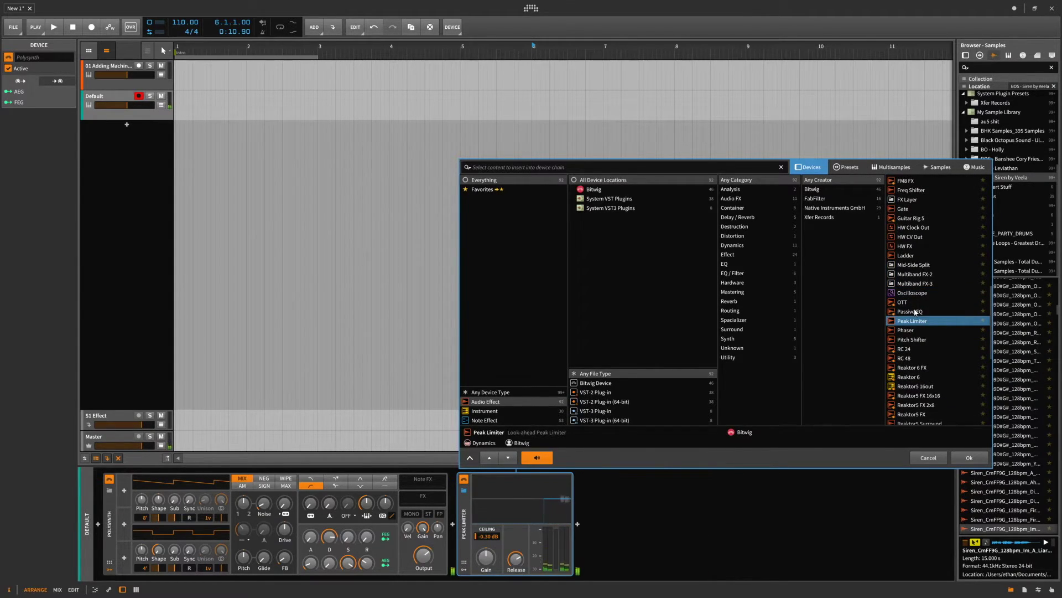
pyautogui.click(909, 330)
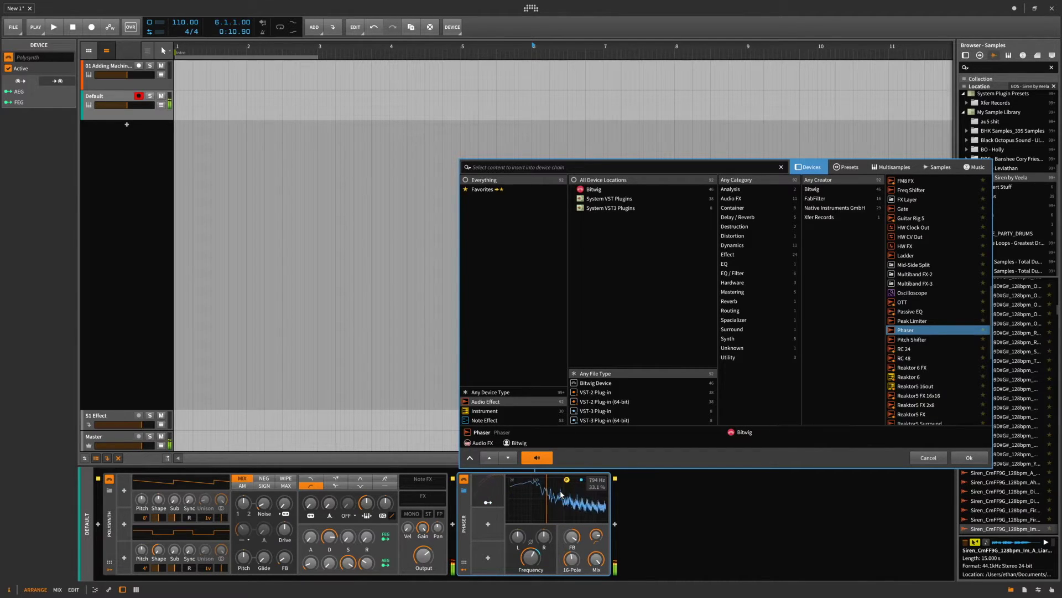
# Remove the modulator from the previewed Phaser and try different Frequency settings
pyautogui.click(496, 494)
pyautogui.press('Delete')
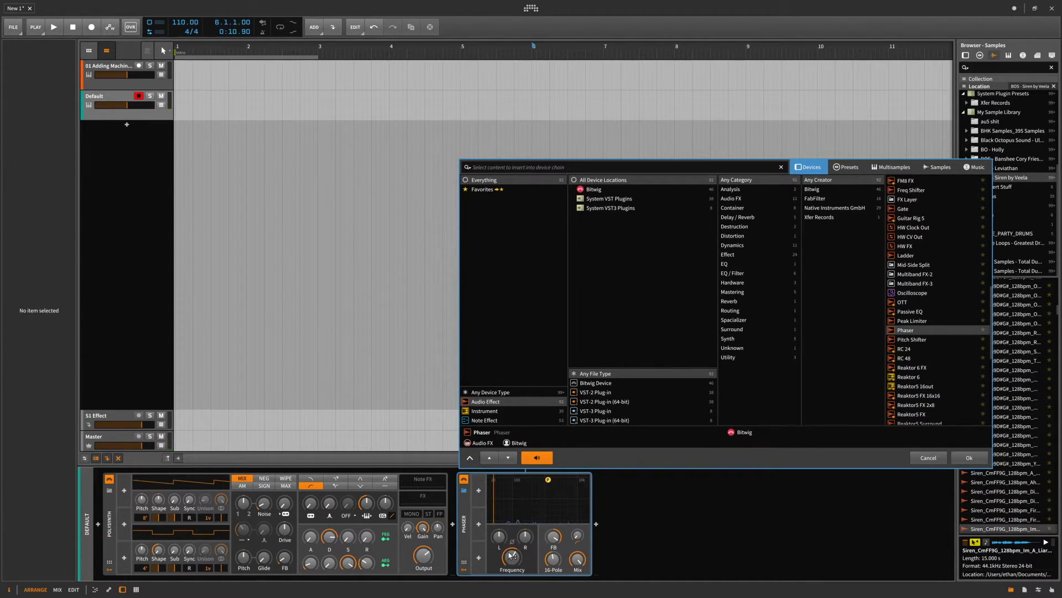
pyautogui.moveTo(512, 557); pyautogui.dragTo(512, 571)
pyautogui.moveTo(512, 557)
pyautogui.mouseDown()
pyautogui.moveTo(512, 593)
pyautogui.moveTo(511, 562)
pyautogui.mouseUp()
pyautogui.moveTo(577, 535); pyautogui.dragTo(577, 500)
pyautogui.moveTo(512, 558); pyautogui.dragTo(511, 552)
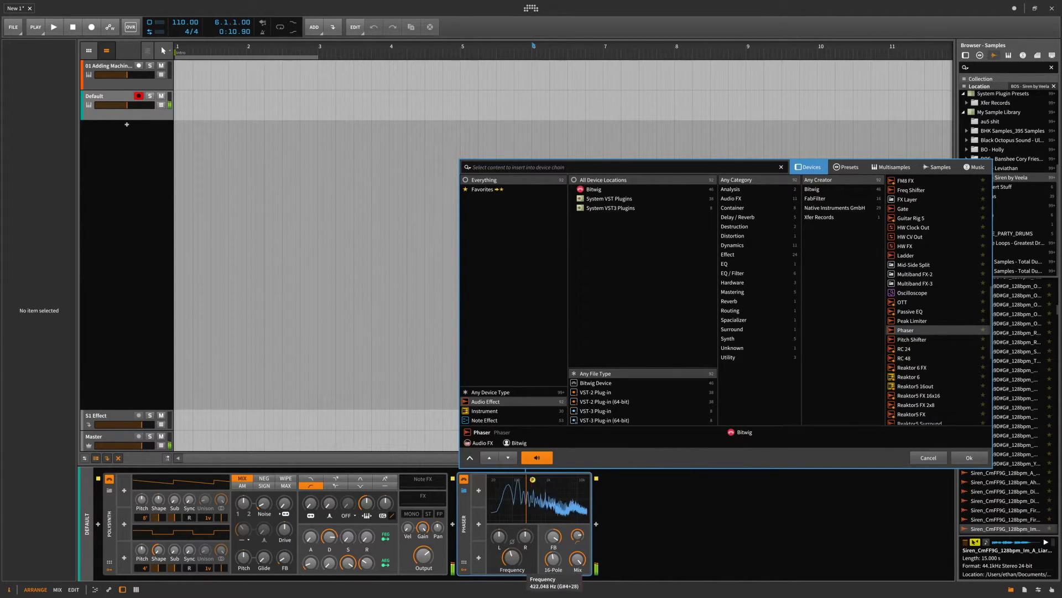
pyautogui.moveTo(577, 535); pyautogui.dragTo(577, 549)
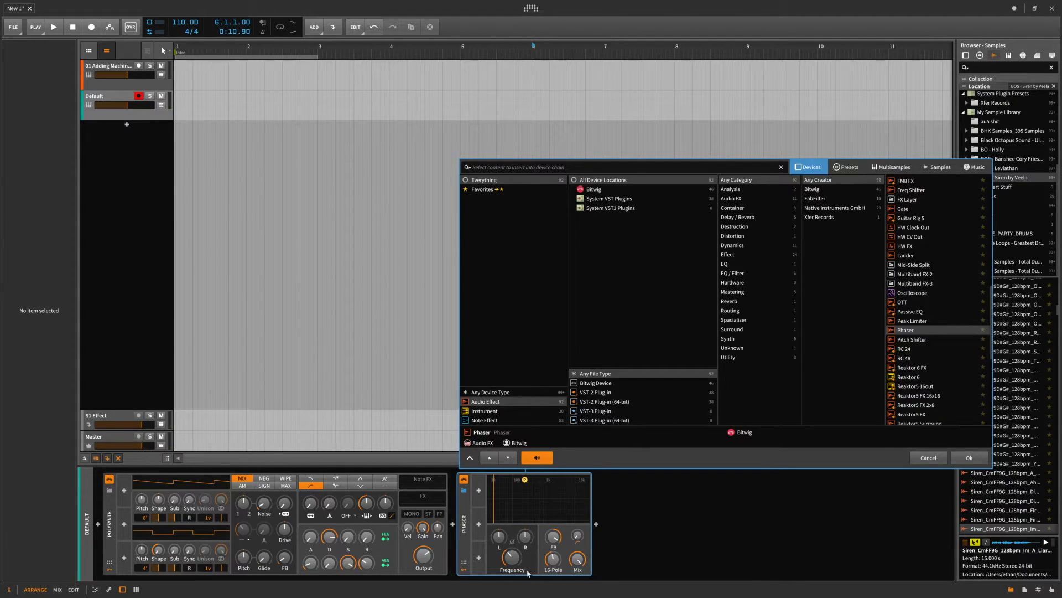
pyautogui.moveTo(512, 558); pyautogui.dragTo(512, 551)
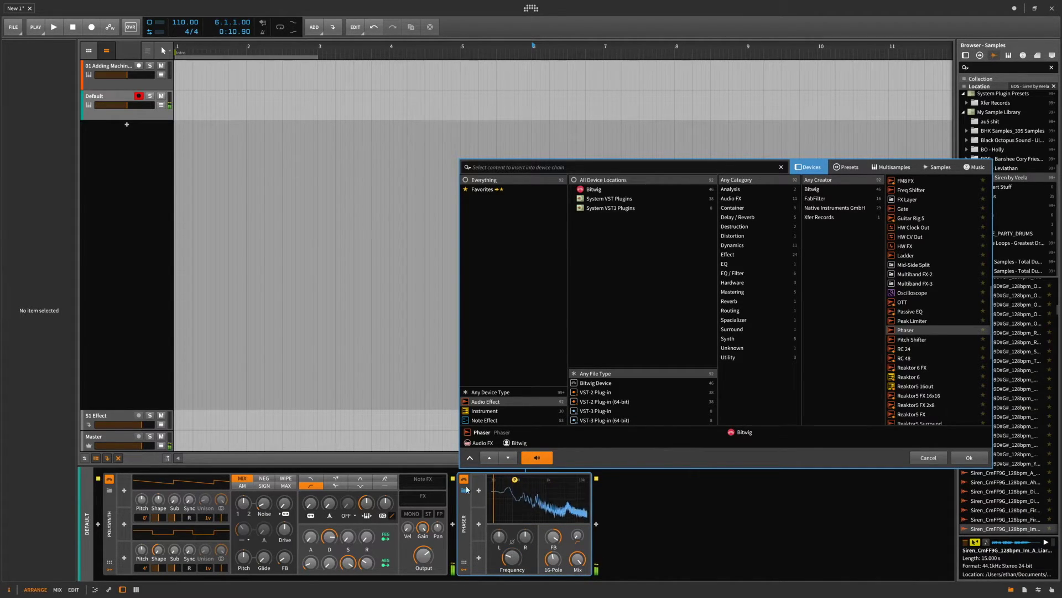
# Adjust the Polysynth's Noise control and raise its Output level
pyautogui.moveTo(270, 504); pyautogui.dragTo(270, 519)
pyautogui.moveTo(424, 552); pyautogui.dragTo(424, 537)
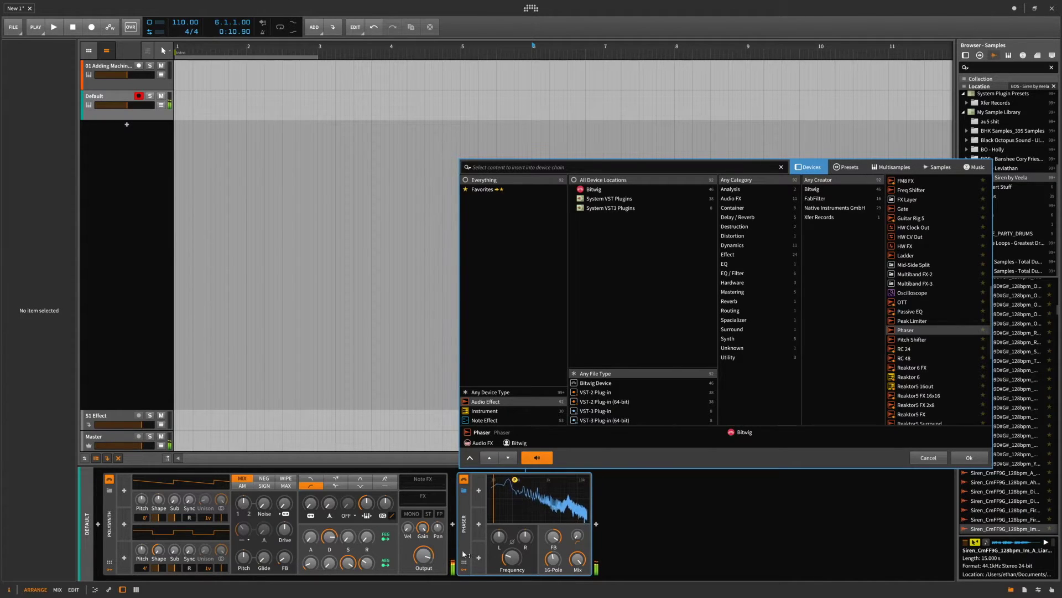
# Switch the Phaser to 32-Pole and try higher frequencies with offset left and right channels
pyautogui.moveTo(511, 557); pyautogui.dragTo(512, 496)
pyautogui.moveTo(550, 559)
pyautogui.mouseDown()
pyautogui.moveTo(549, 537)
pyautogui.moveTo(512, 563)
pyautogui.moveTo(499, 522)
pyautogui.moveTo(522, 547)
pyautogui.mouseUp()
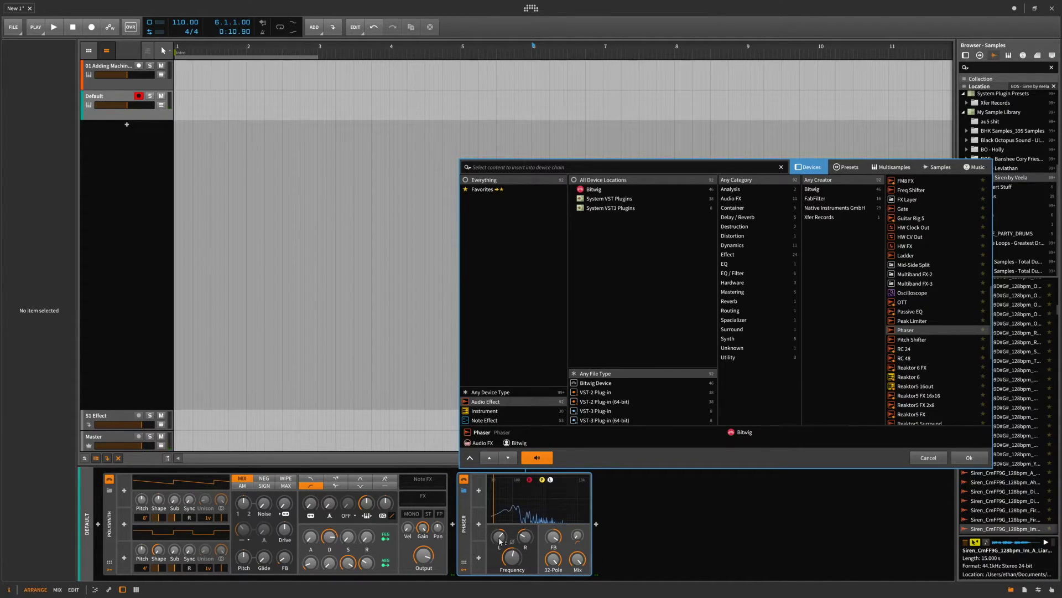
pyautogui.moveTo(547, 483); pyautogui.dragTo(601, 483)
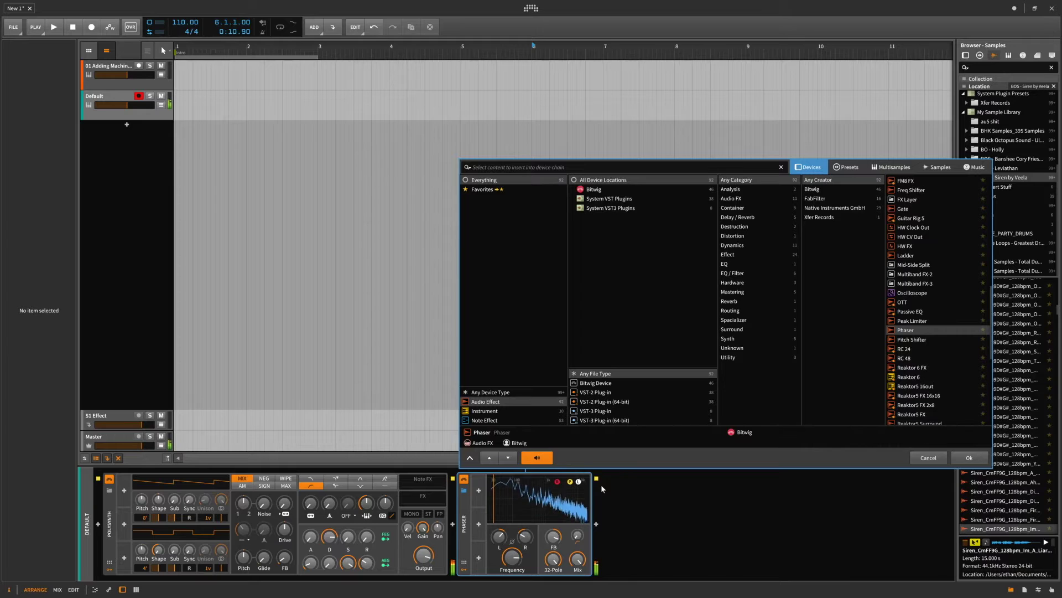
# Preview the Pitch Shifter and try different Grain and Pitch settings, ending with the pitch at about -3.1 st
pyautogui.click(921, 340)
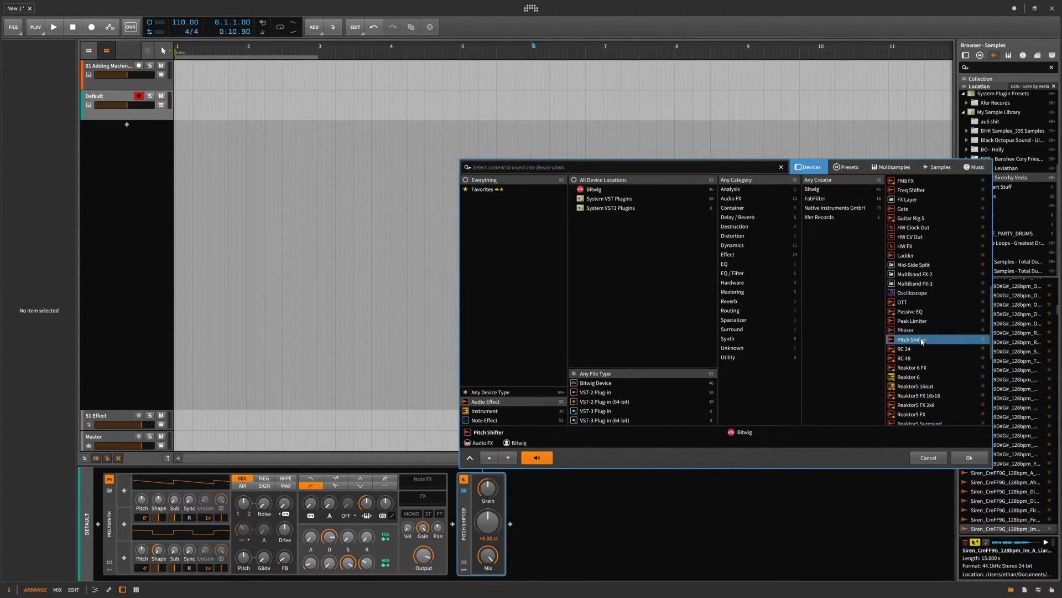
pyautogui.moveTo(488, 489); pyautogui.dragTo(489, 449)
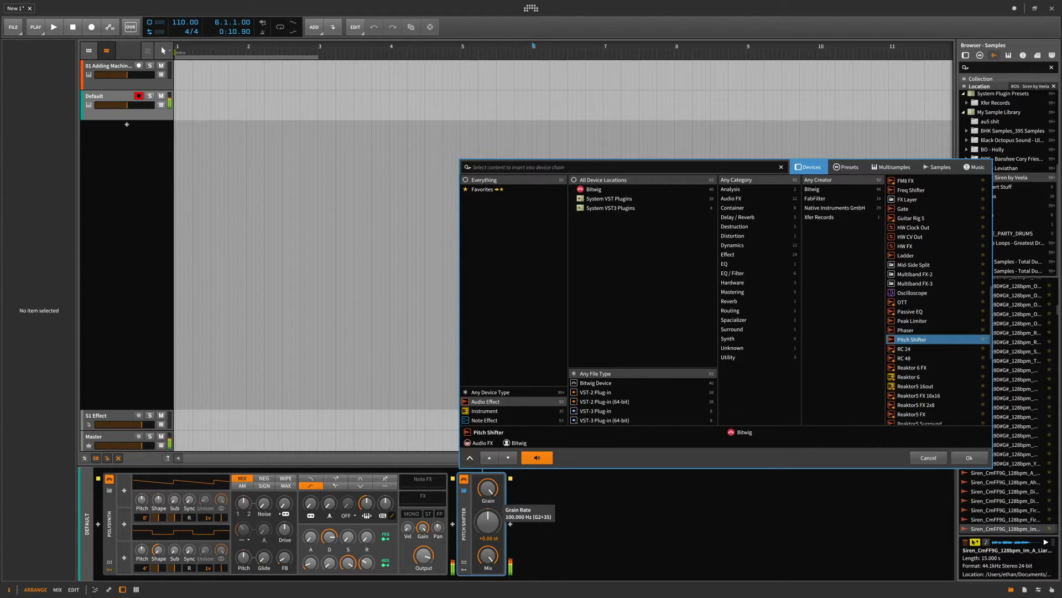
pyautogui.moveTo(487, 521)
pyautogui.mouseDown()
pyautogui.moveTo(486, 501)
pyautogui.moveTo(488, 526)
pyautogui.mouseUp()
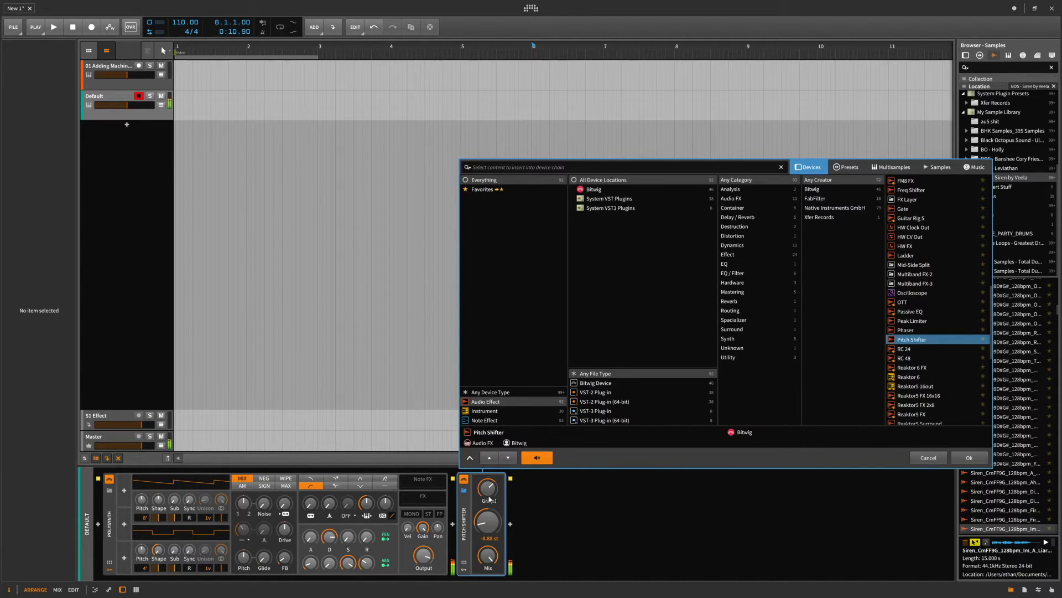
pyautogui.moveTo(490, 522); pyautogui.dragTo(490, 521)
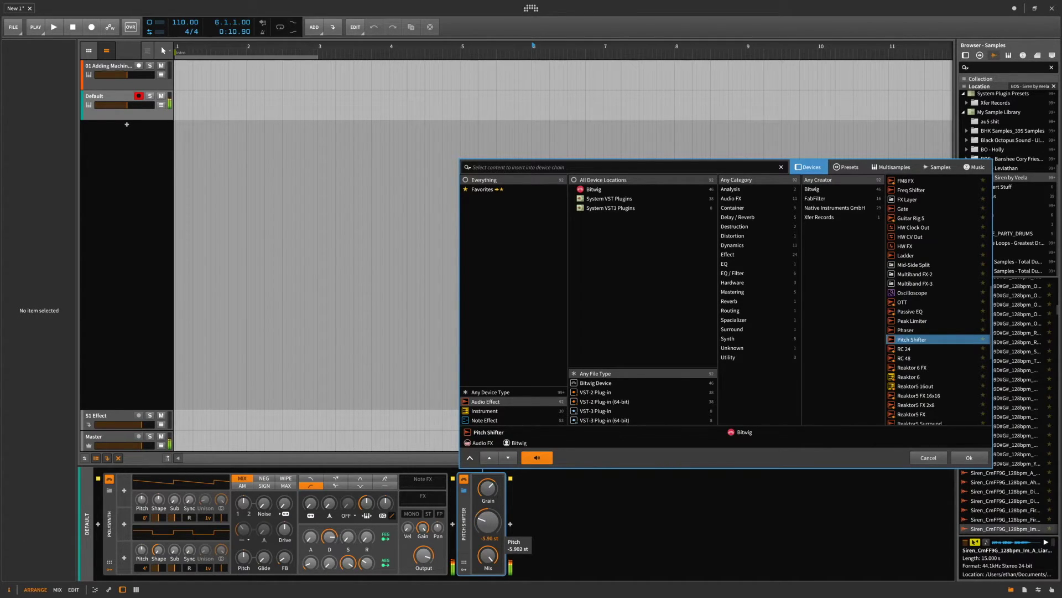
pyautogui.moveTo(487, 511); pyautogui.dragTo(487, 509)
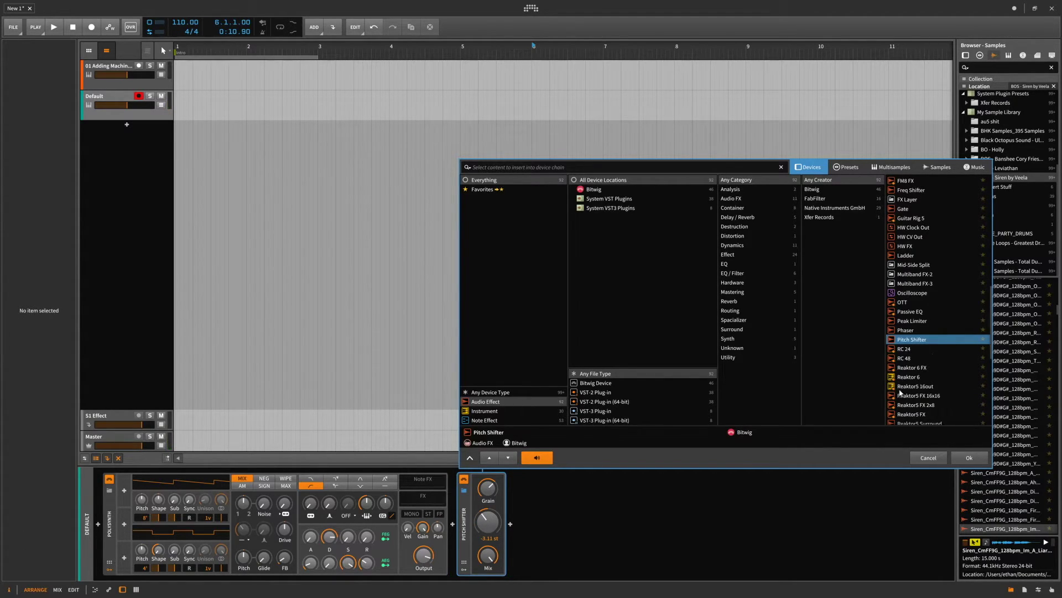
# Step past the Reaktor plug-ins to preview Bitwig's Replacer and Resonator Bank
pyautogui.scroll(-3, 913, 394)
pyautogui.scroll(-2, 922, 374)
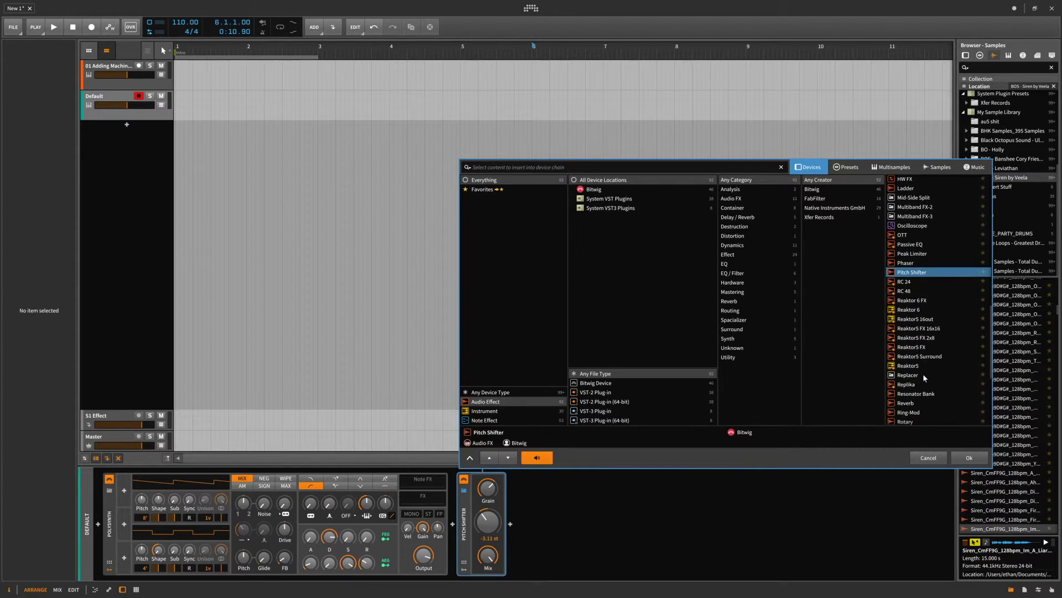
pyautogui.click(917, 378)
pyautogui.click(915, 368)
pyautogui.scroll(-3, 919, 390)
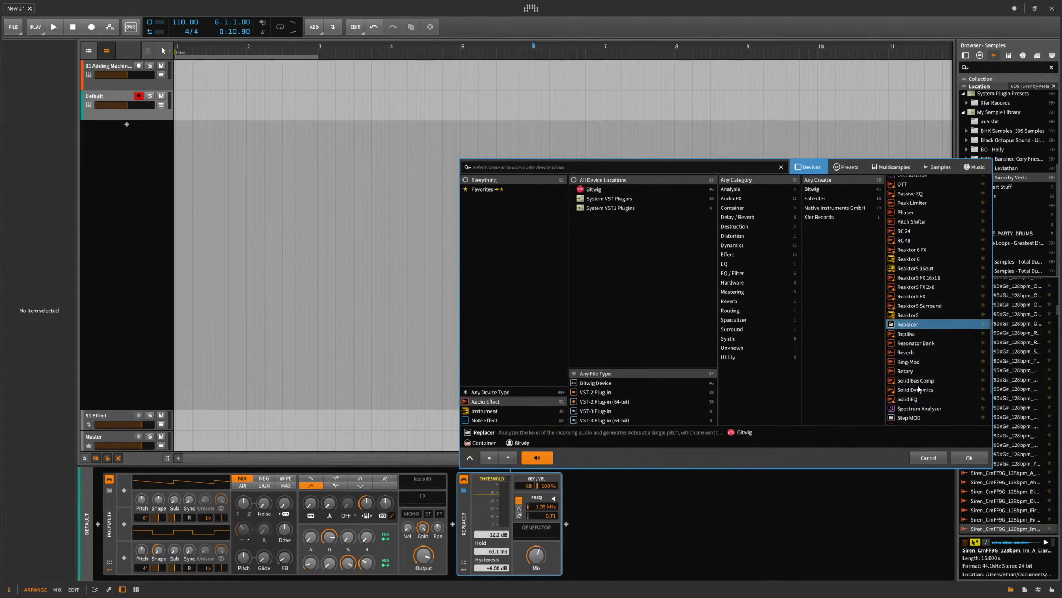
pyautogui.scroll(-1, 920, 388)
pyautogui.click(913, 339)
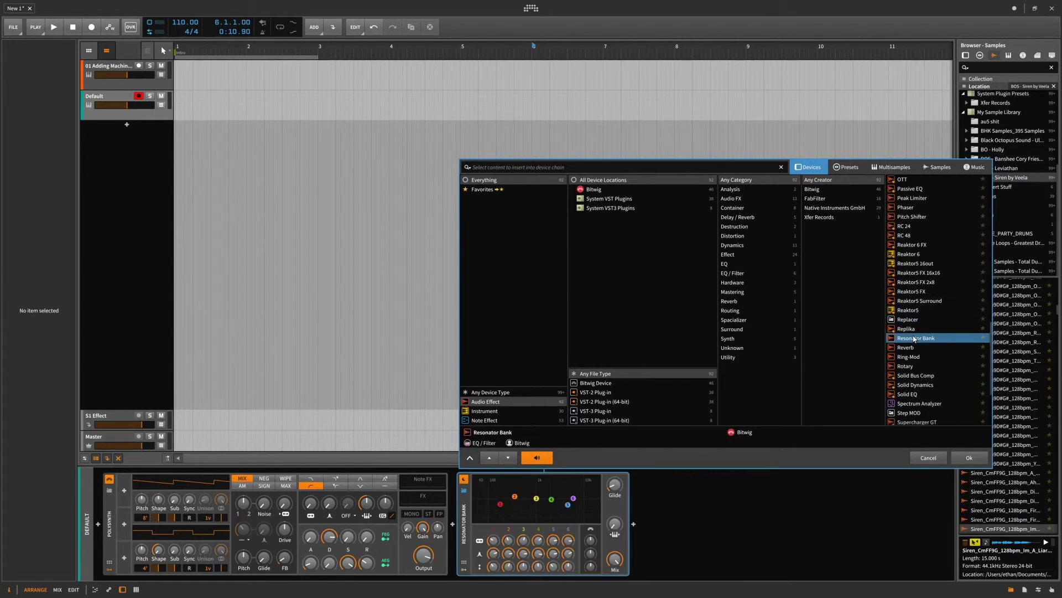
# Try different positions for several resonators in the Resonator Bank's graph, including the first and the two highest bands
pyautogui.moveTo(567, 504)
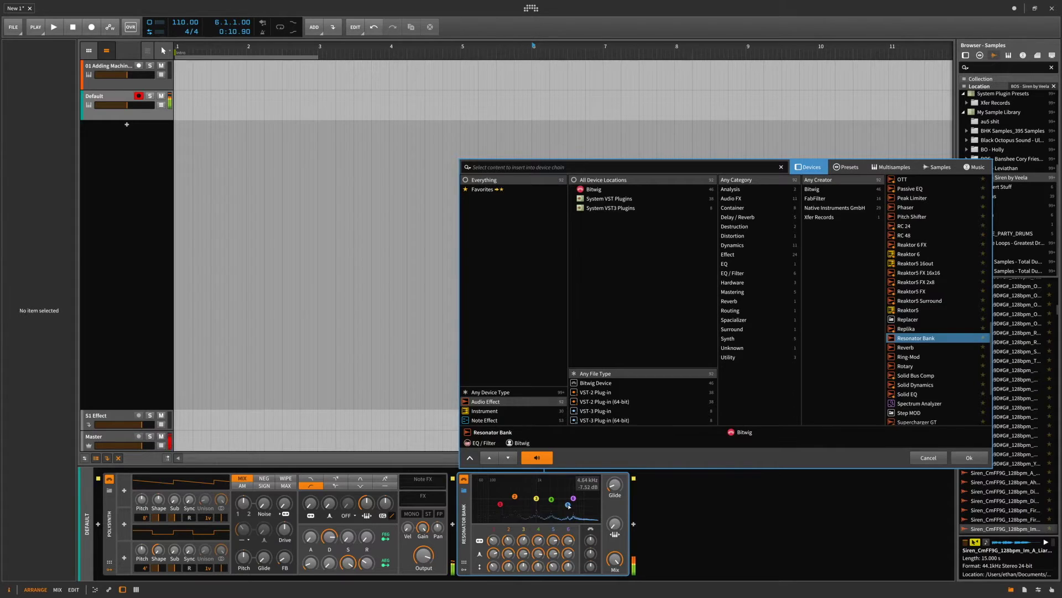
pyautogui.moveTo(568, 504); pyautogui.dragTo(588, 526)
pyautogui.click(532, 507)
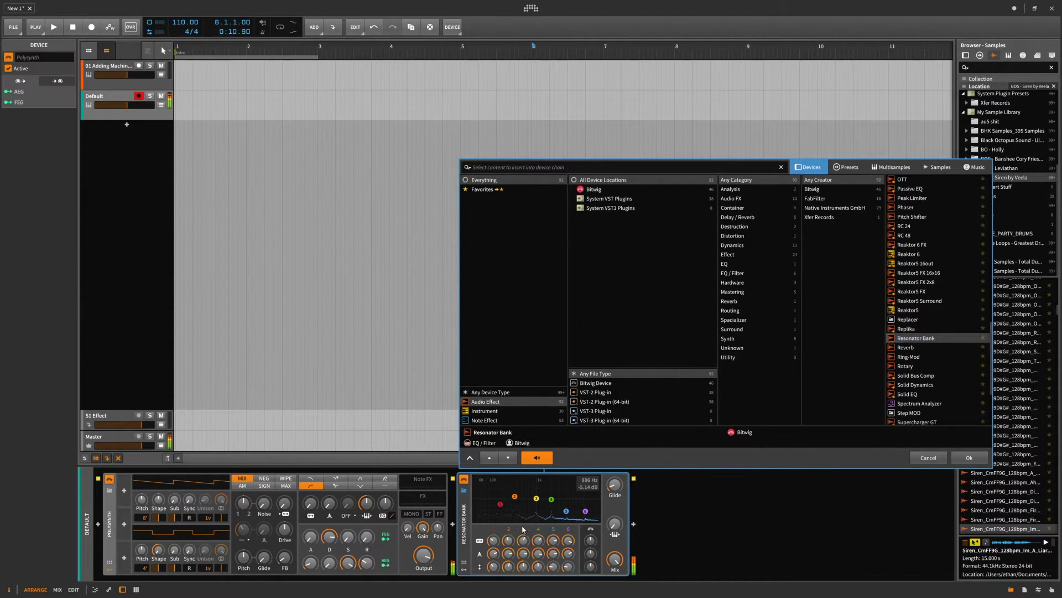
pyautogui.click(465, 569)
pyautogui.click(465, 570)
pyautogui.moveTo(500, 504); pyautogui.dragTo(552, 509)
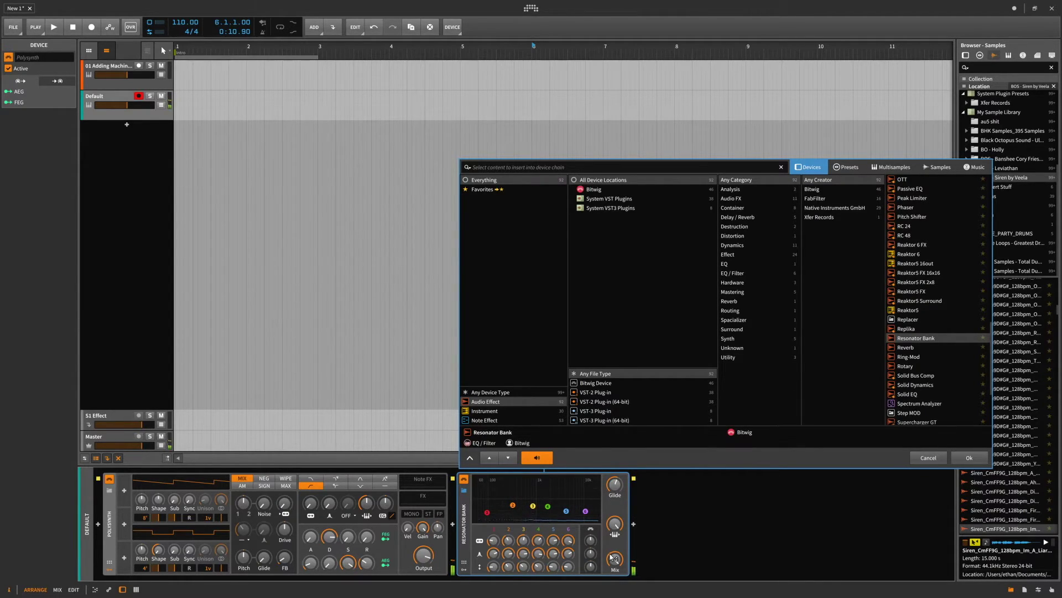
pyautogui.moveTo(611, 557)
# Preview the Reverb to examine its decay time, Diffusion and Room controls, and continue to Ring-Mod
pyautogui.click(921, 350)
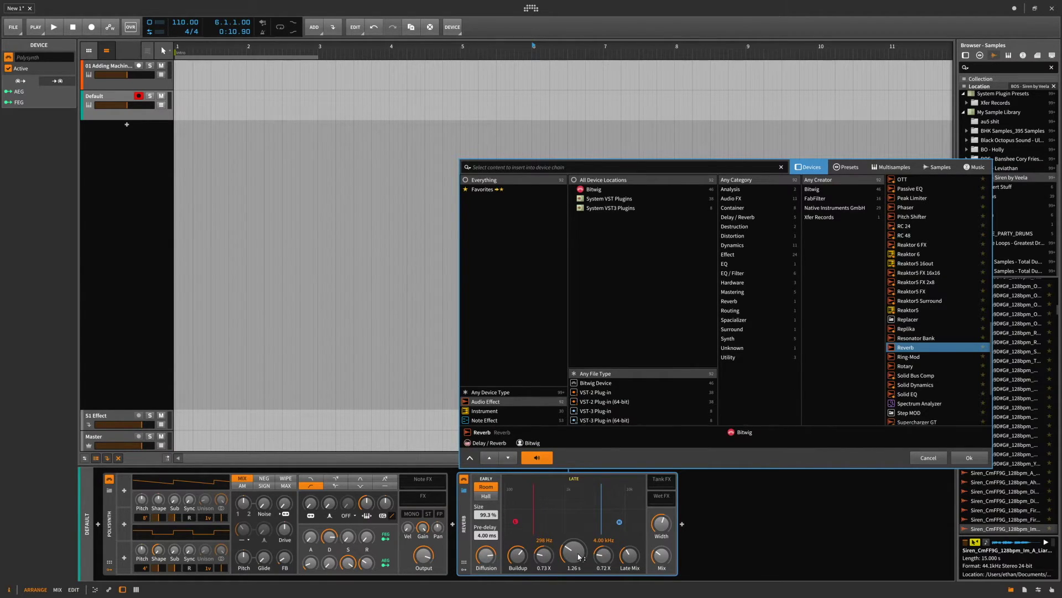
pyautogui.moveTo(574, 556)
pyautogui.moveTo(483, 560)
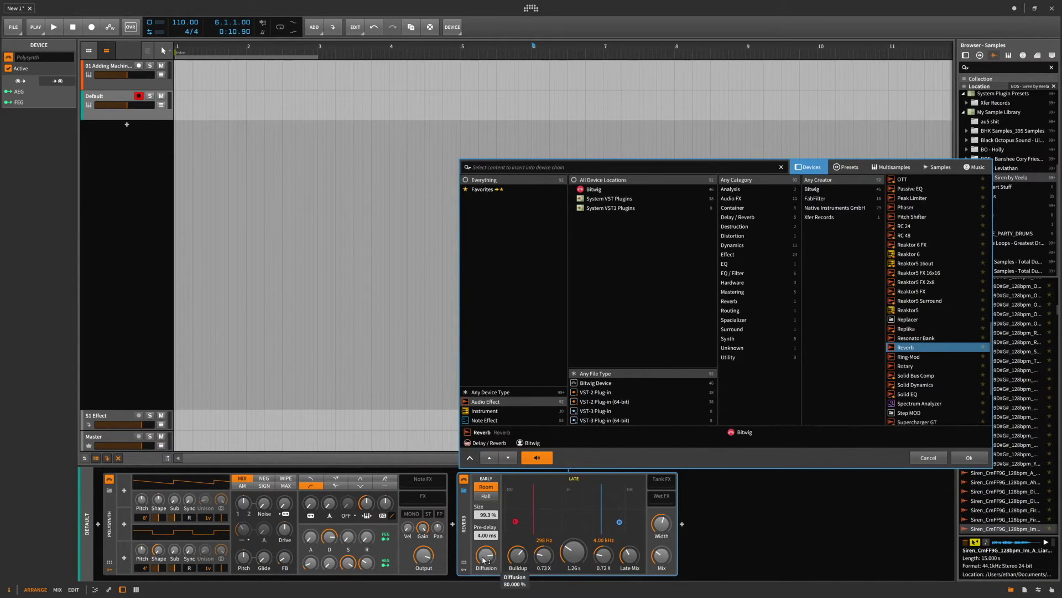
pyautogui.click(489, 489)
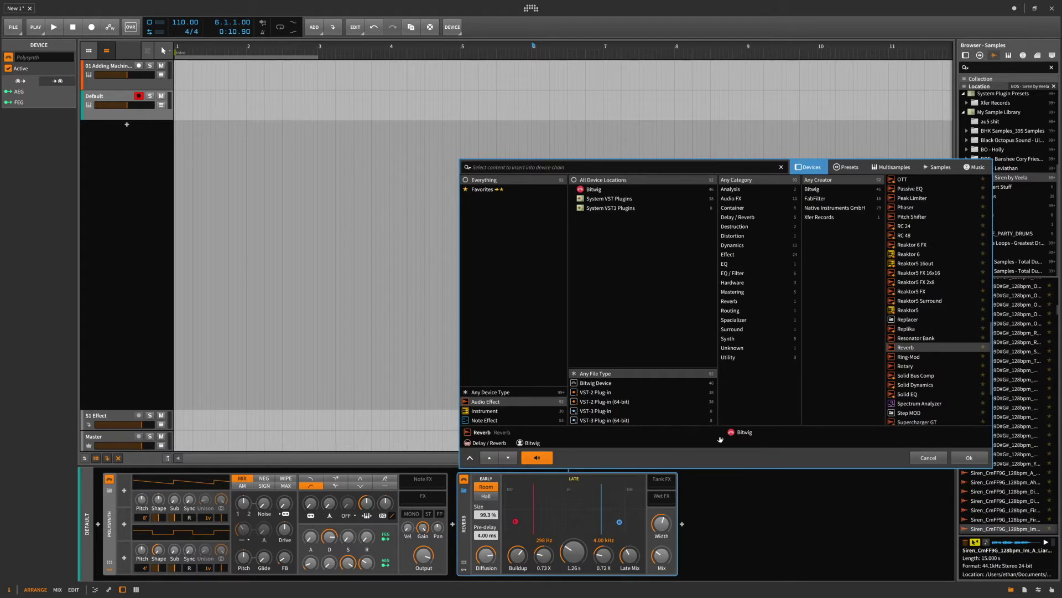
pyautogui.click(905, 357)
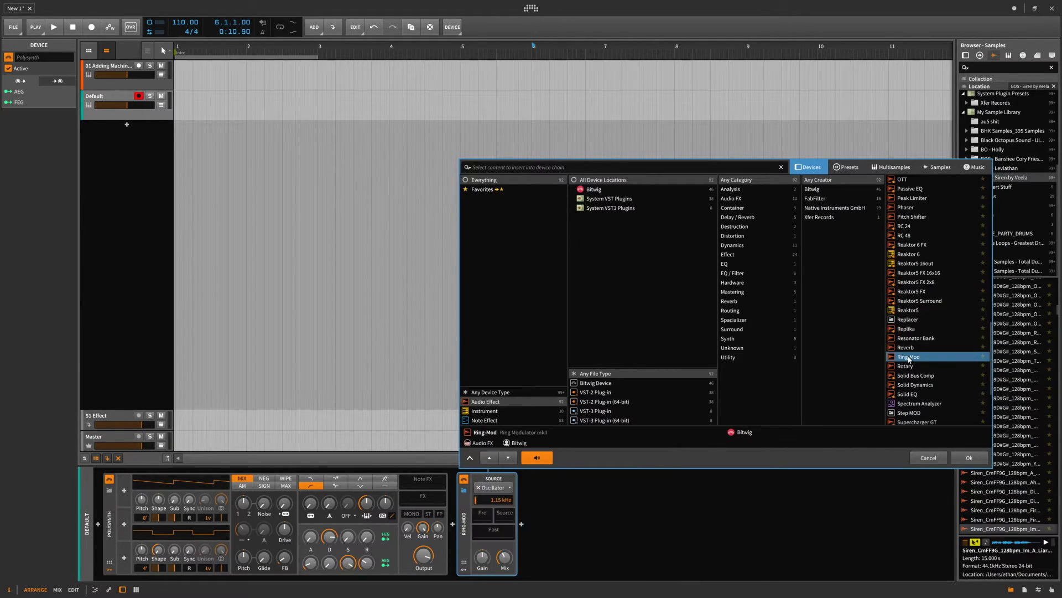
# Preview the Rotary effect, compare it with Ring-Mod, and continue to the Spectrum Analyzer
pyautogui.click(913, 367)
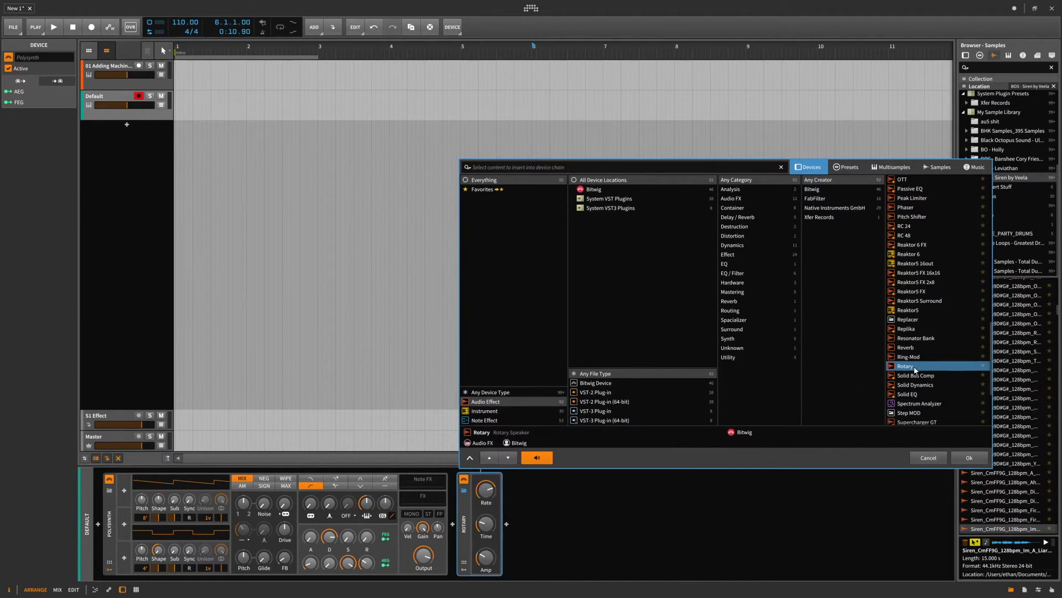
pyautogui.scroll(-3, 914, 368)
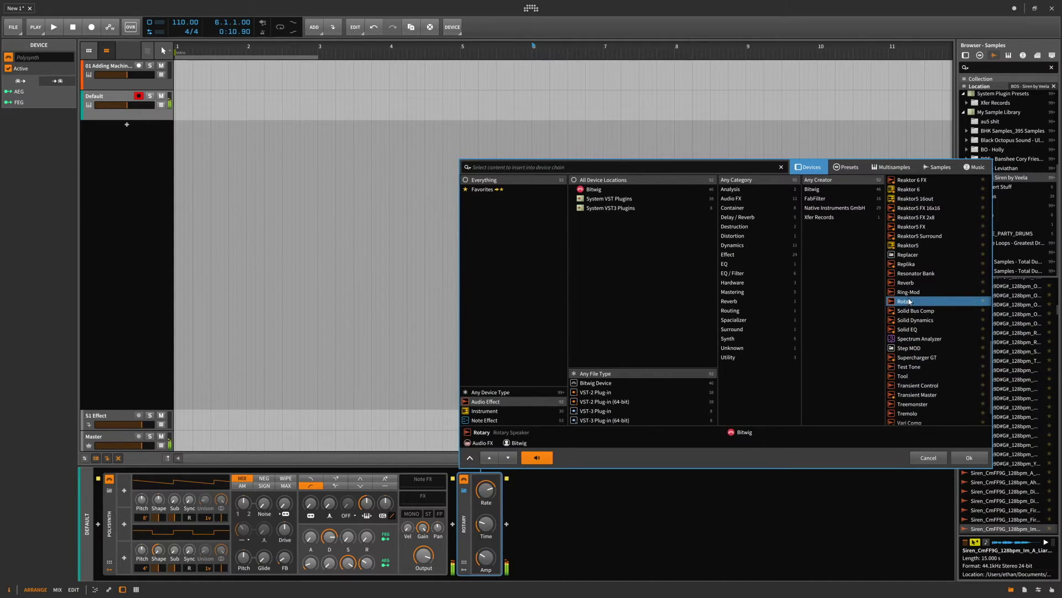
pyautogui.click(909, 293)
pyautogui.click(909, 303)
pyautogui.scroll(-2, 920, 326)
pyautogui.click(920, 301)
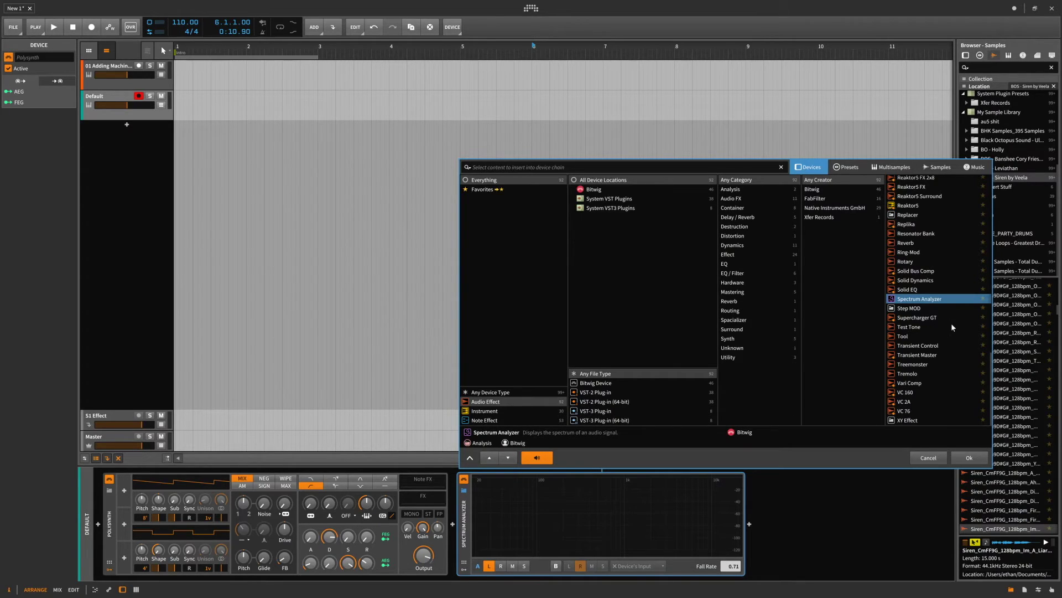
# Preview the Step MOD device and step past Supercharger GT to the Test Tone
pyautogui.click(929, 310)
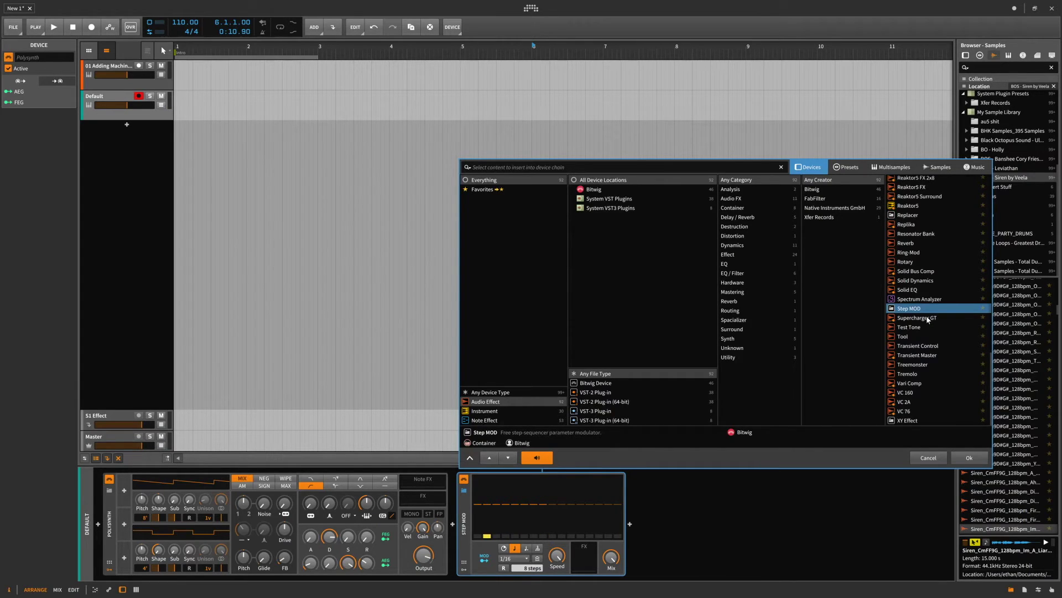
pyautogui.click(928, 318)
pyautogui.click(923, 327)
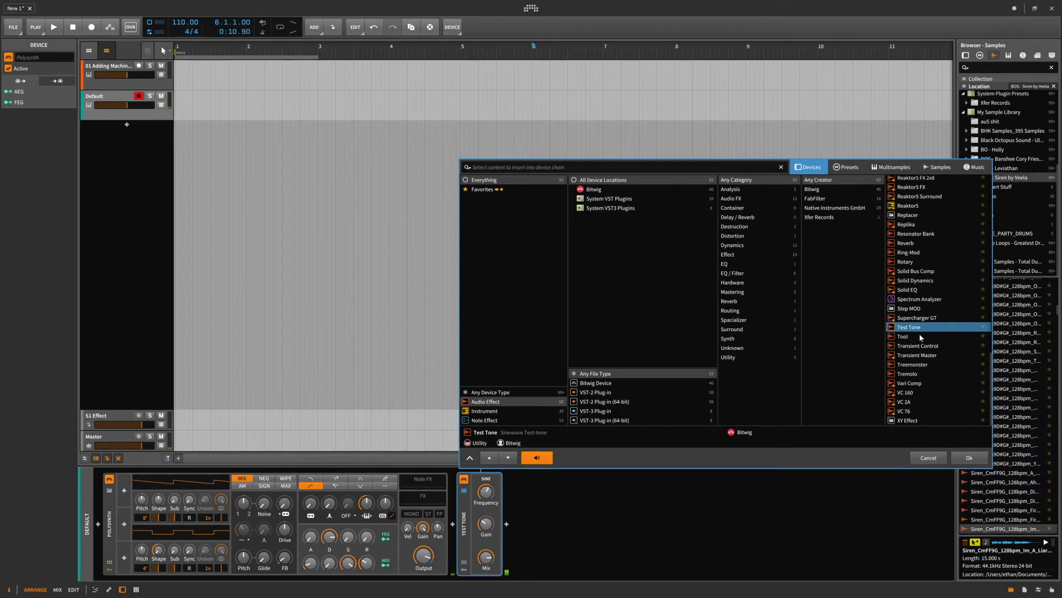
# Try low and high Frequency settings on the Test Tone, including about 155.8 Hz and 14.7 kHz
pyautogui.moveTo(487, 490); pyautogui.dragTo(489, 554)
pyautogui.moveTo(490, 493)
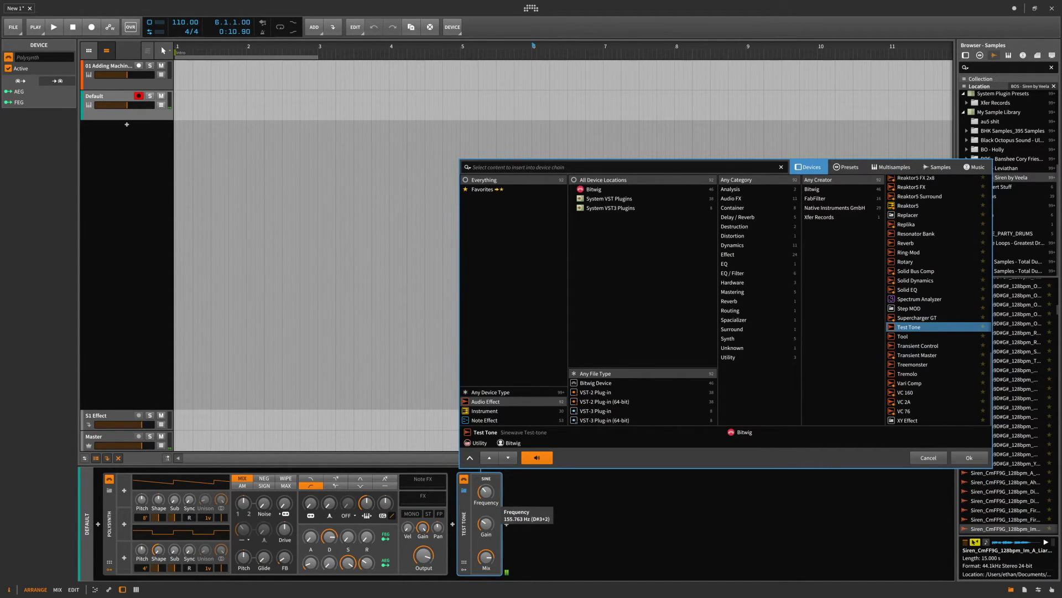
pyautogui.moveTo(488, 496)
pyautogui.mouseDown()
pyautogui.moveTo(488, 443)
pyautogui.moveTo(488, 482)
pyautogui.mouseUp()
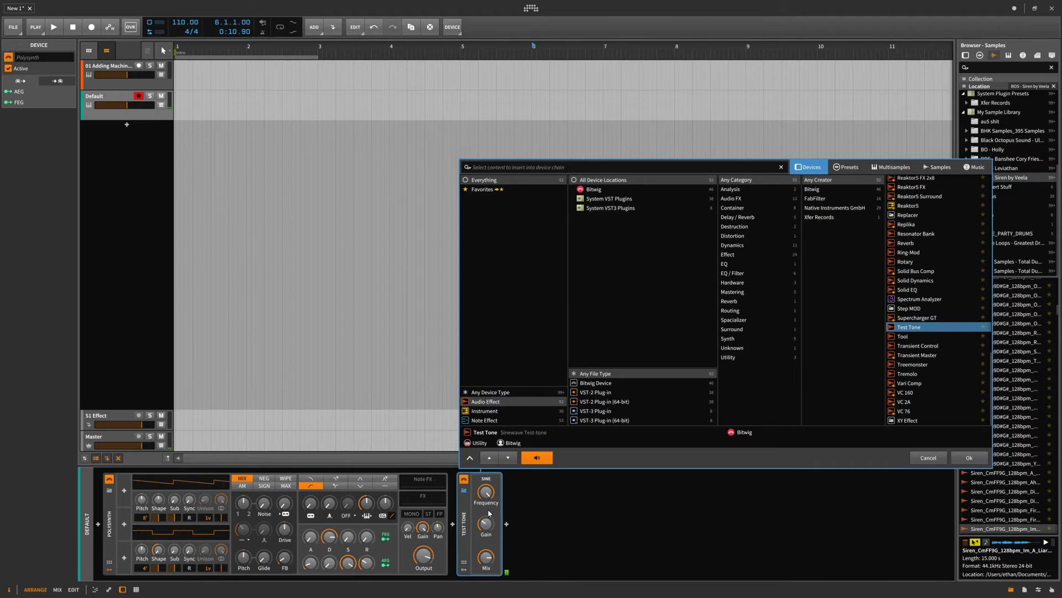
pyautogui.moveTo(486, 493); pyautogui.dragTo(486, 481)
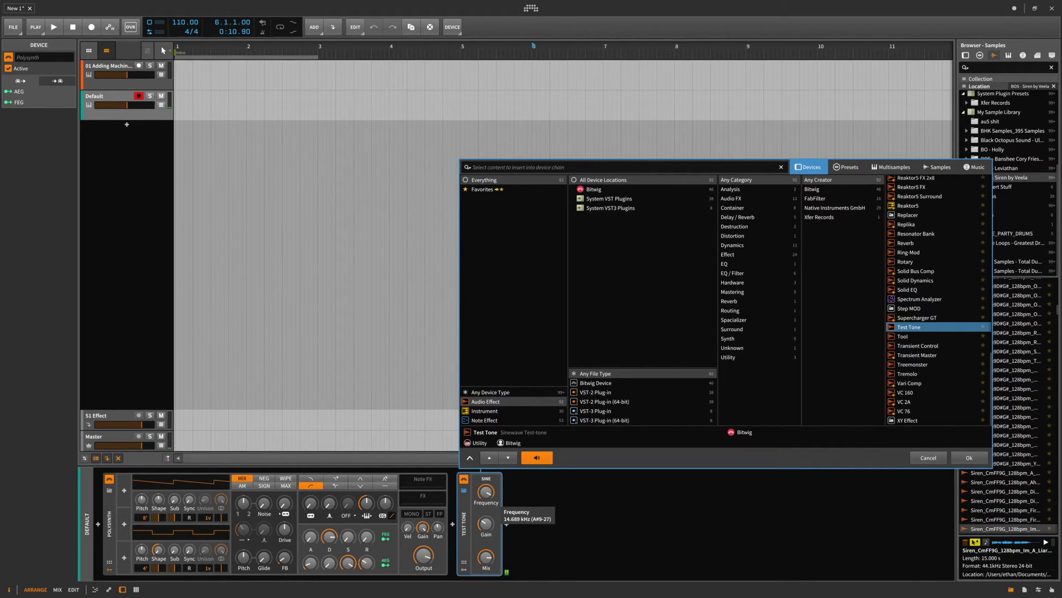
pyautogui.moveTo(486, 493); pyautogui.dragTo(506, 523)
pyautogui.moveTo(506, 524); pyautogui.dragTo(488, 496)
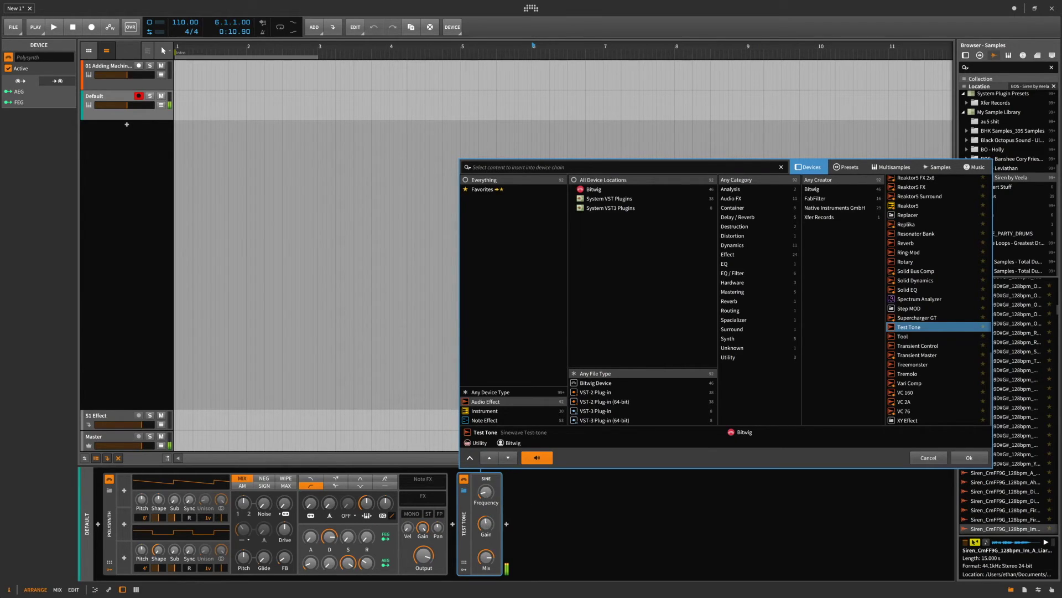
# Preview the Tool, Transient Control and Tremolo devices, and load the Treemonster preview
pyautogui.click(903, 337)
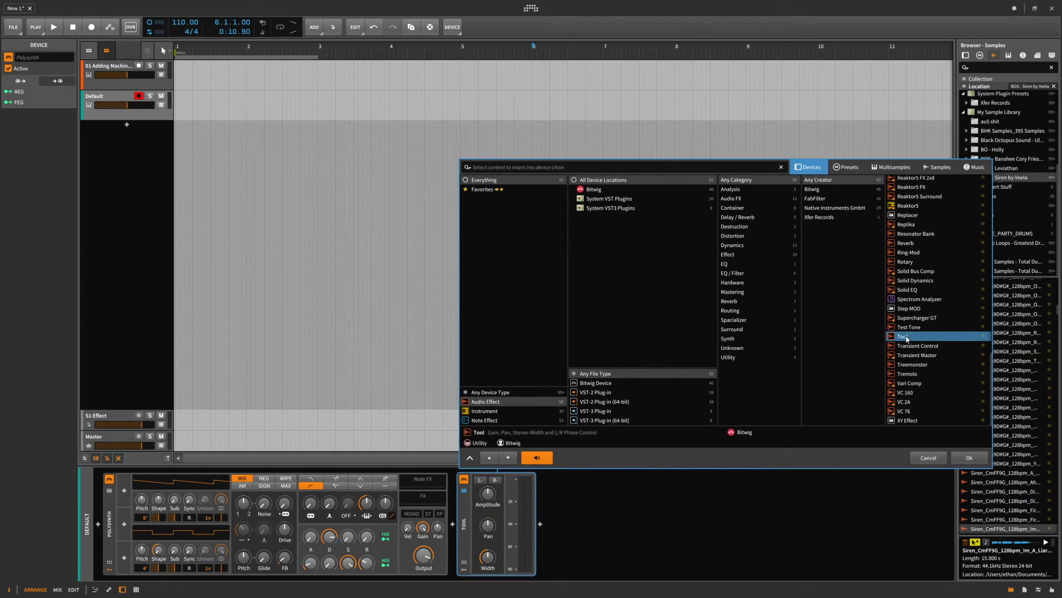
pyautogui.click(928, 345)
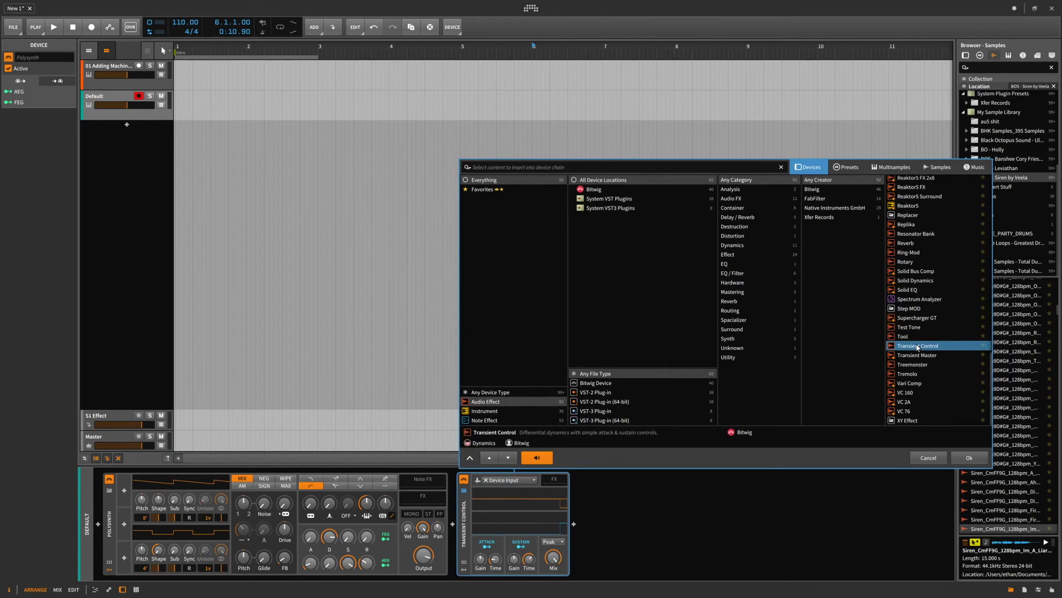
pyautogui.click(920, 364)
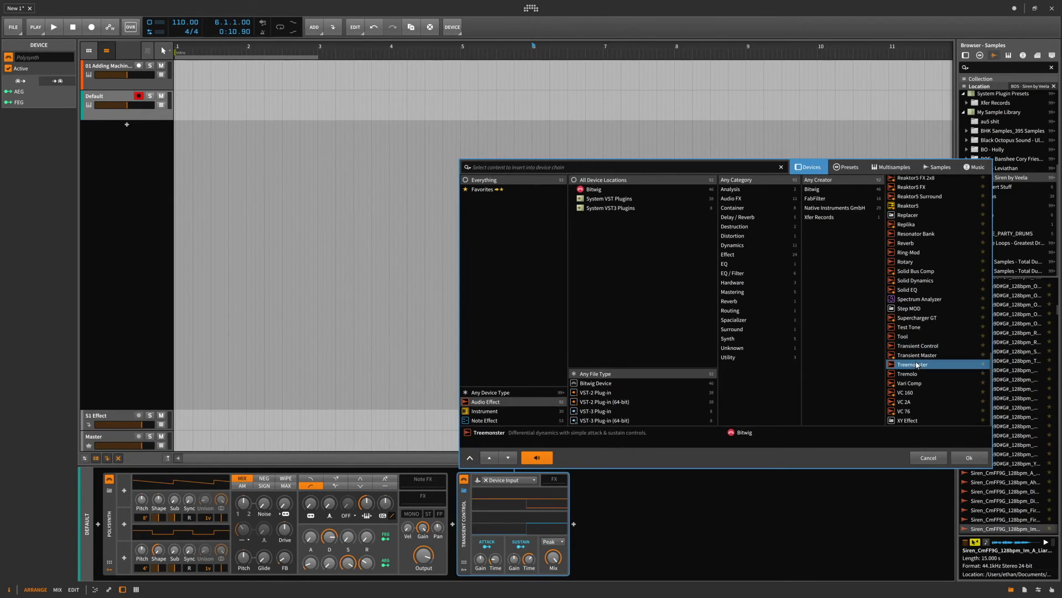
pyautogui.click(920, 373)
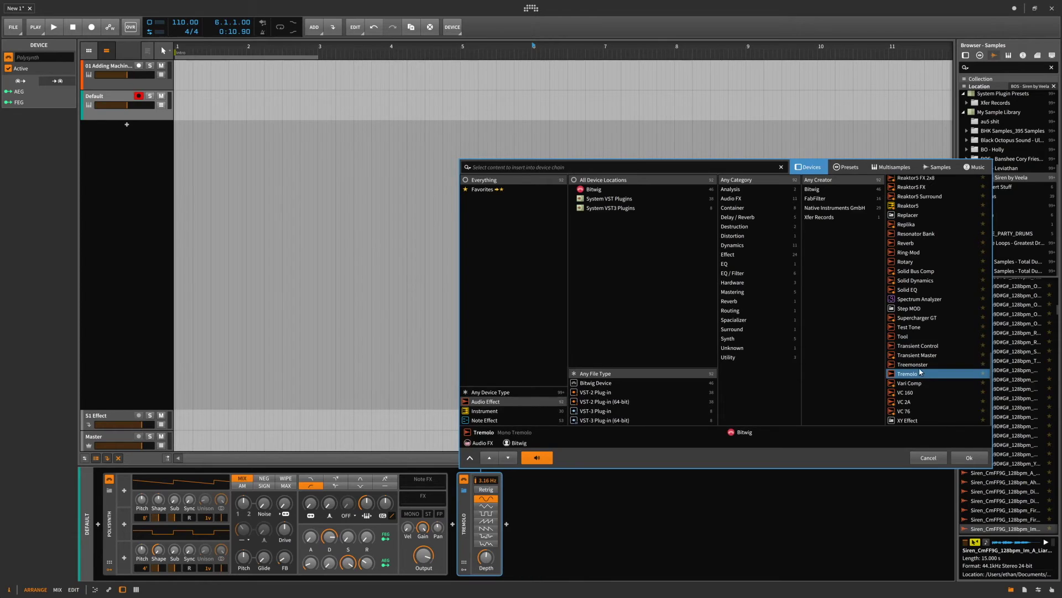
pyautogui.click(920, 368)
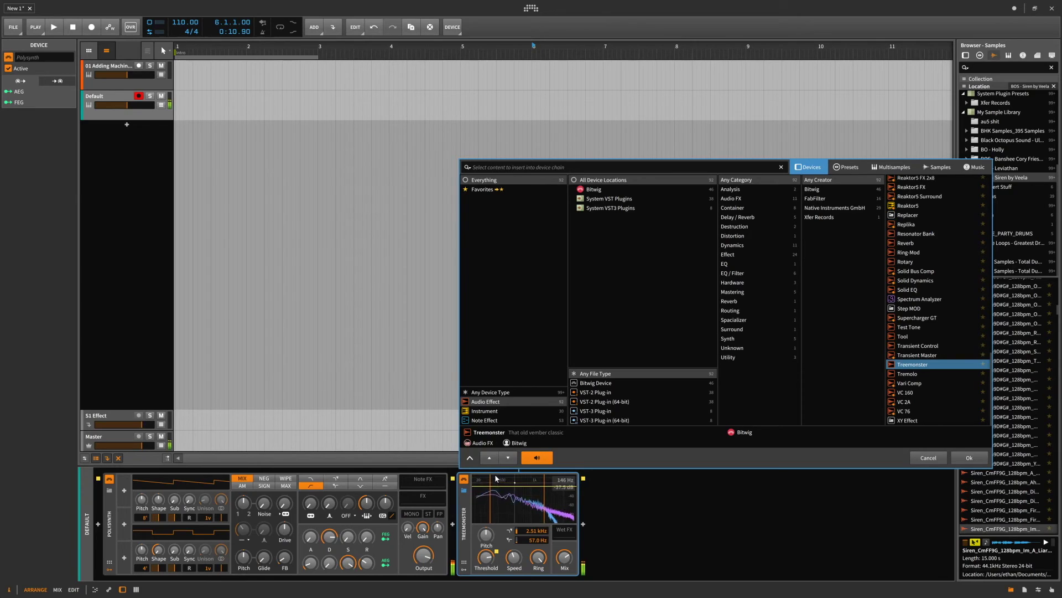
# Lower the Treemonster's low frequency limit to about 30.3 Hz and try different Speed and Pitch settings, including a pitch of -36 st
pyautogui.moveTo(490, 484); pyautogui.dragTo(481, 487)
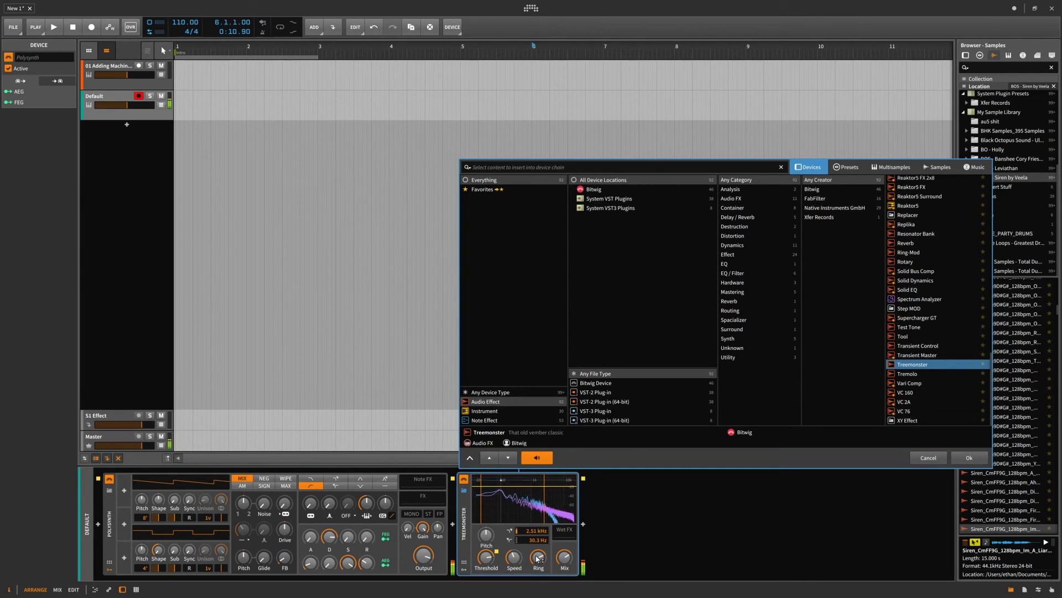
pyautogui.moveTo(516, 560); pyautogui.dragTo(516, 515)
pyautogui.moveTo(515, 556); pyautogui.dragTo(515, 560)
pyautogui.moveTo(514, 561)
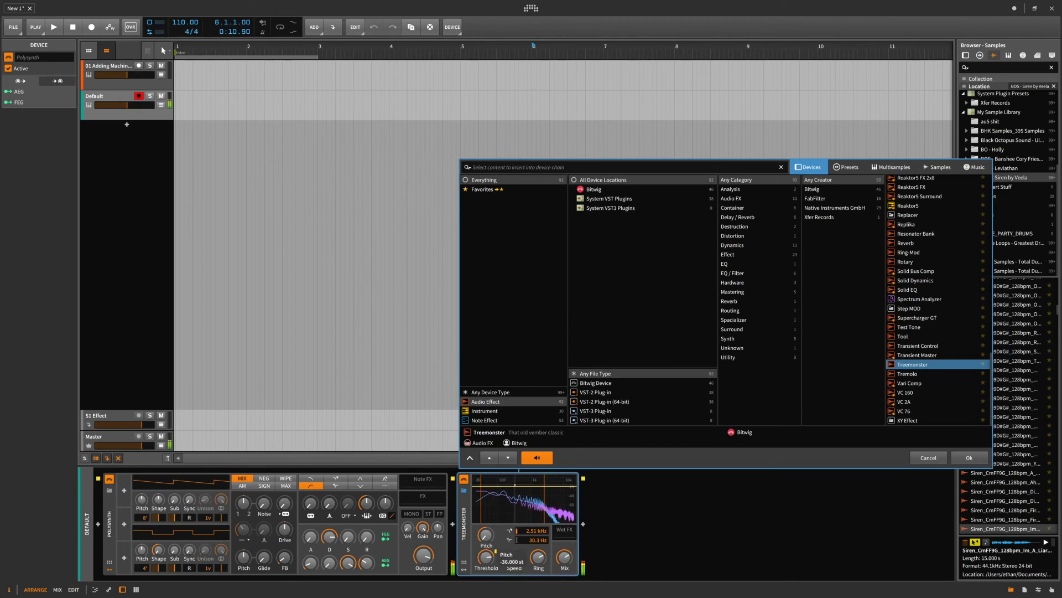
pyautogui.moveTo(488, 536)
pyautogui.mouseDown()
pyautogui.moveTo(488, 479)
pyautogui.moveTo(487, 535)
pyautogui.mouseUp()
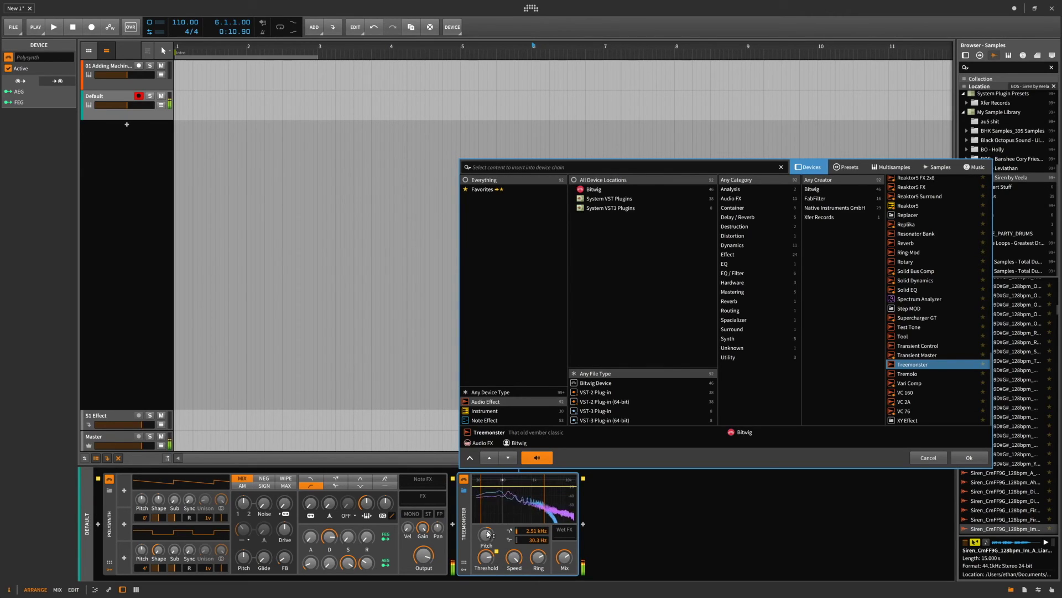
pyautogui.moveTo(488, 534)
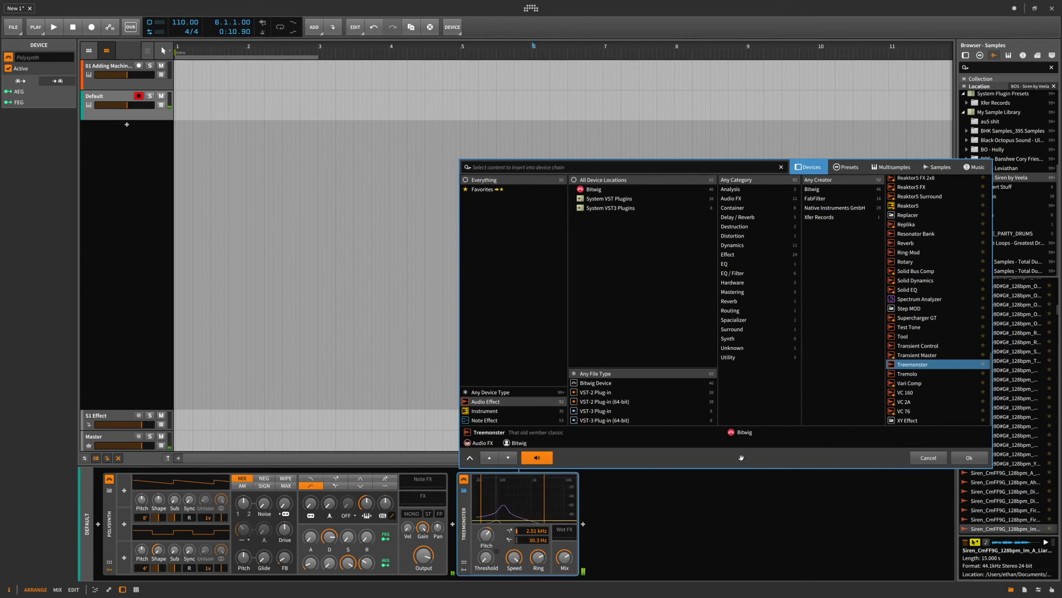
# Preview the Tremolo and continue past the compressor plug-ins to the XY Effect
pyautogui.click(917, 375)
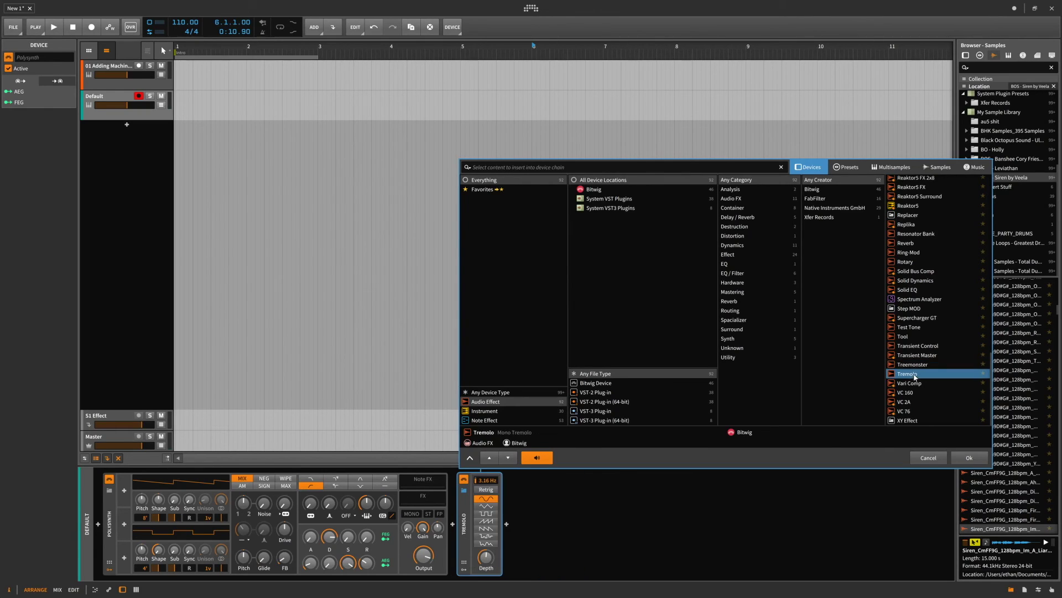
pyautogui.click(915, 420)
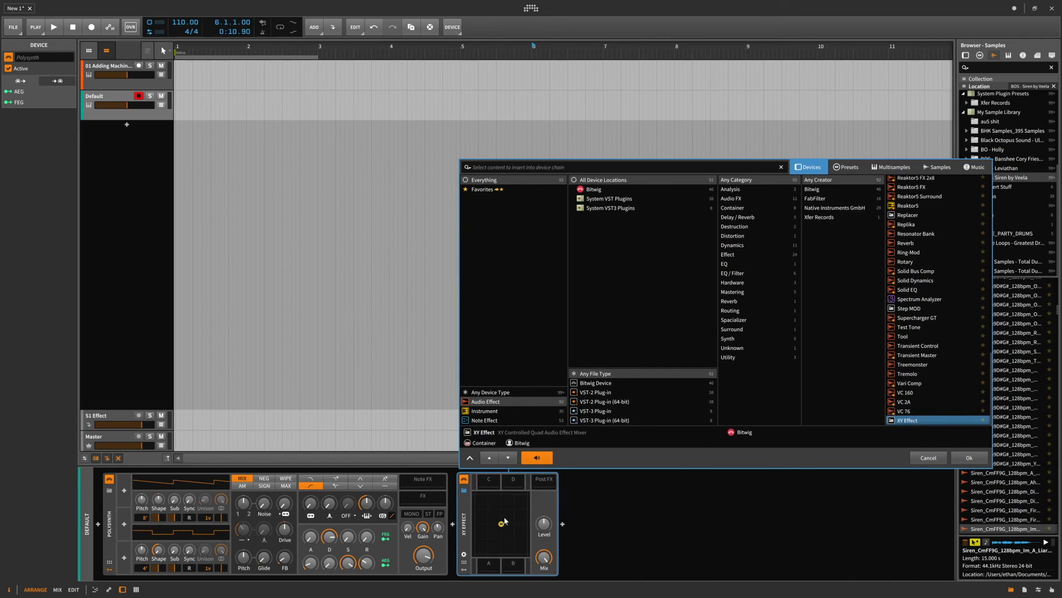
# Reveal the XY Effect's X and Y controls and try different pad positions, returning the point to the centre
pyautogui.click(461, 526)
pyautogui.moveTo(500, 522); pyautogui.dragTo(455, 576)
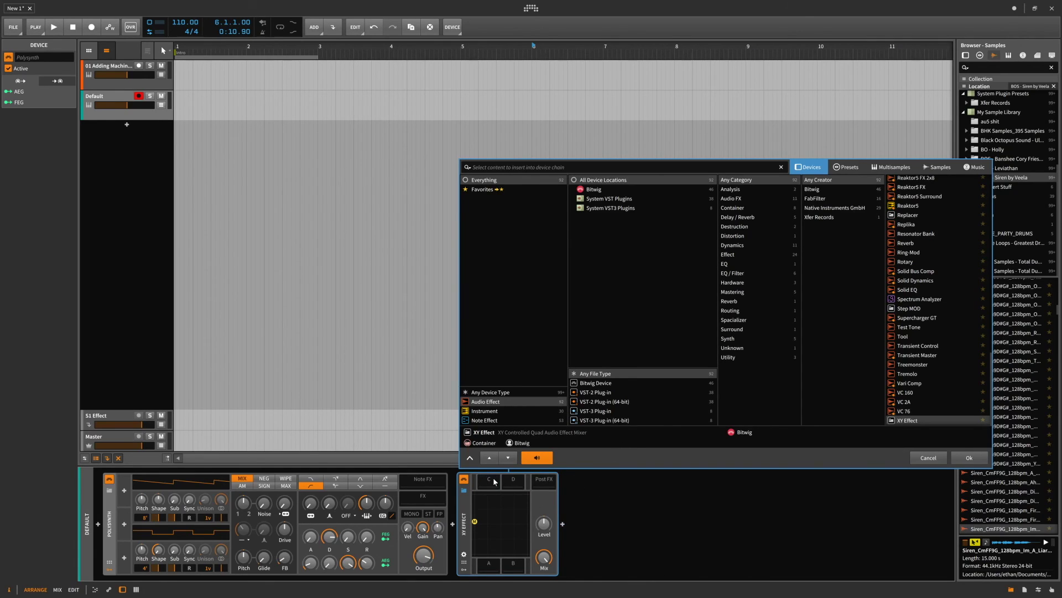
pyautogui.click(464, 555)
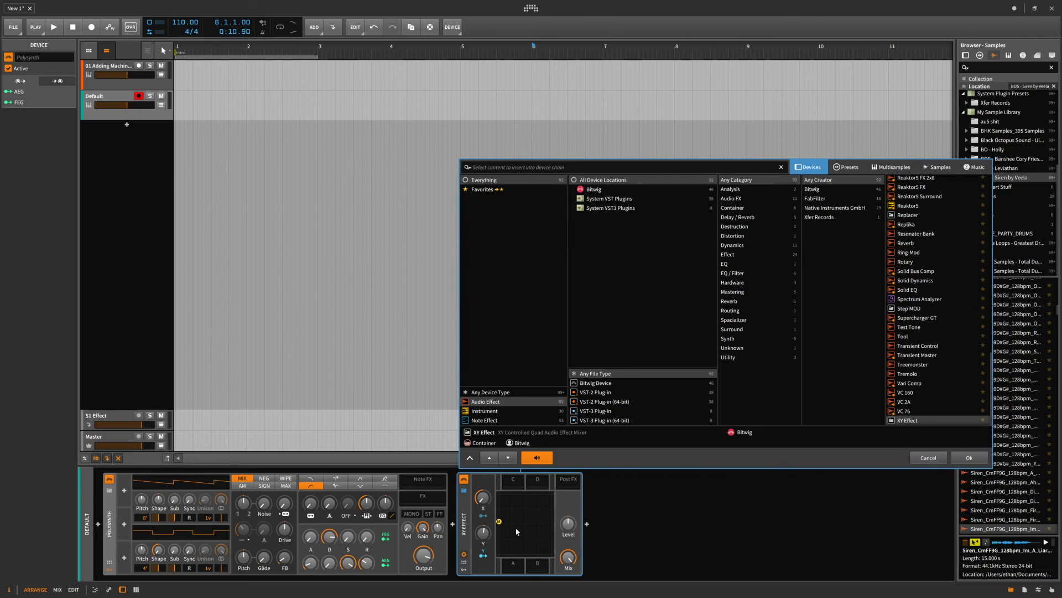
pyautogui.moveTo(499, 521); pyautogui.dragTo(630, 356)
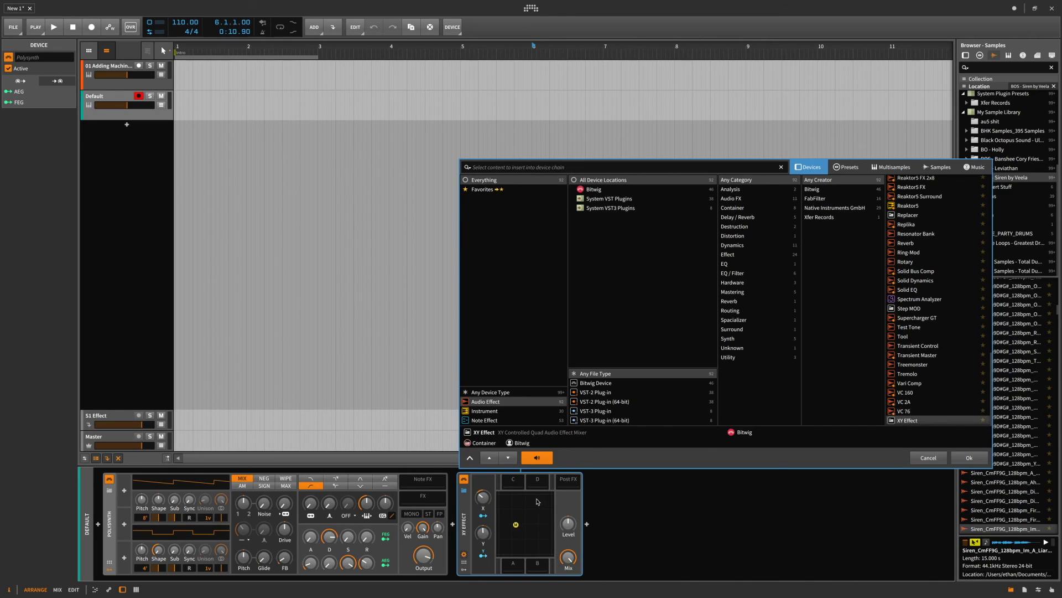